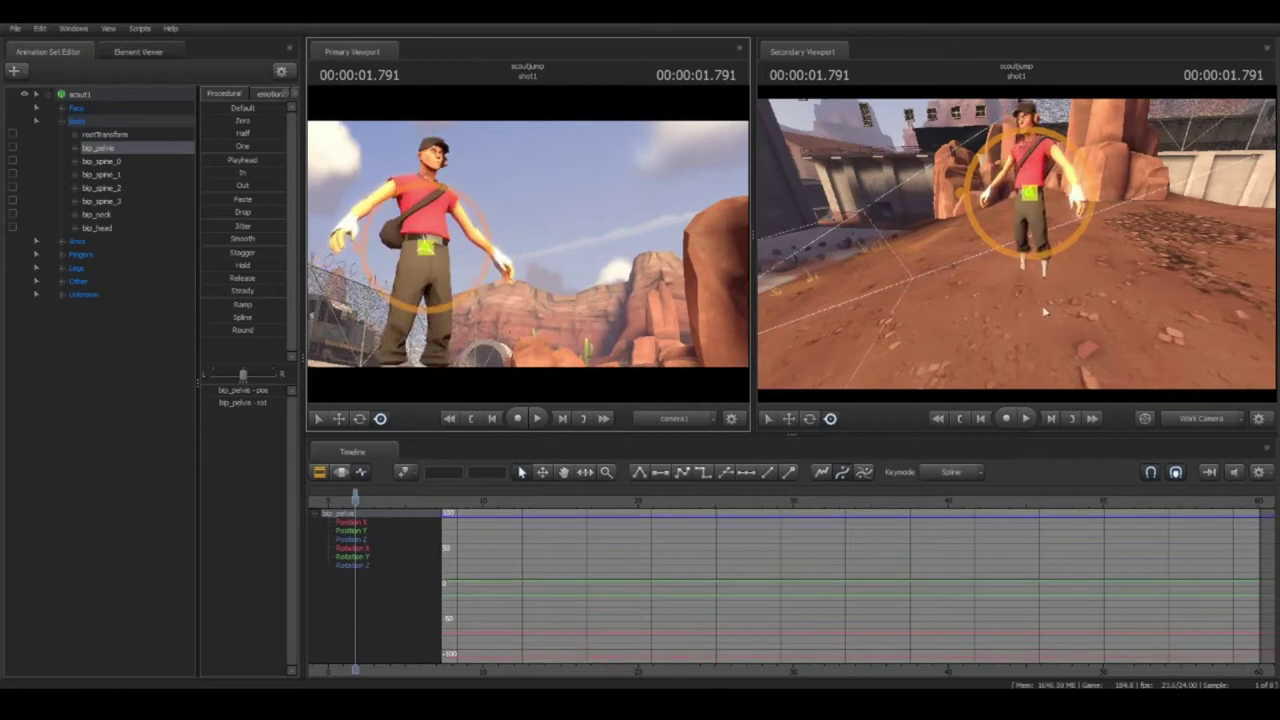
- Pose the Scout's pelvis and legs, including the right hip, and place him standing in the camera frame
drag(1060, 165, 1074, 145)
drag(560, 245, 531, 249)
ctrl+click(561, 222)
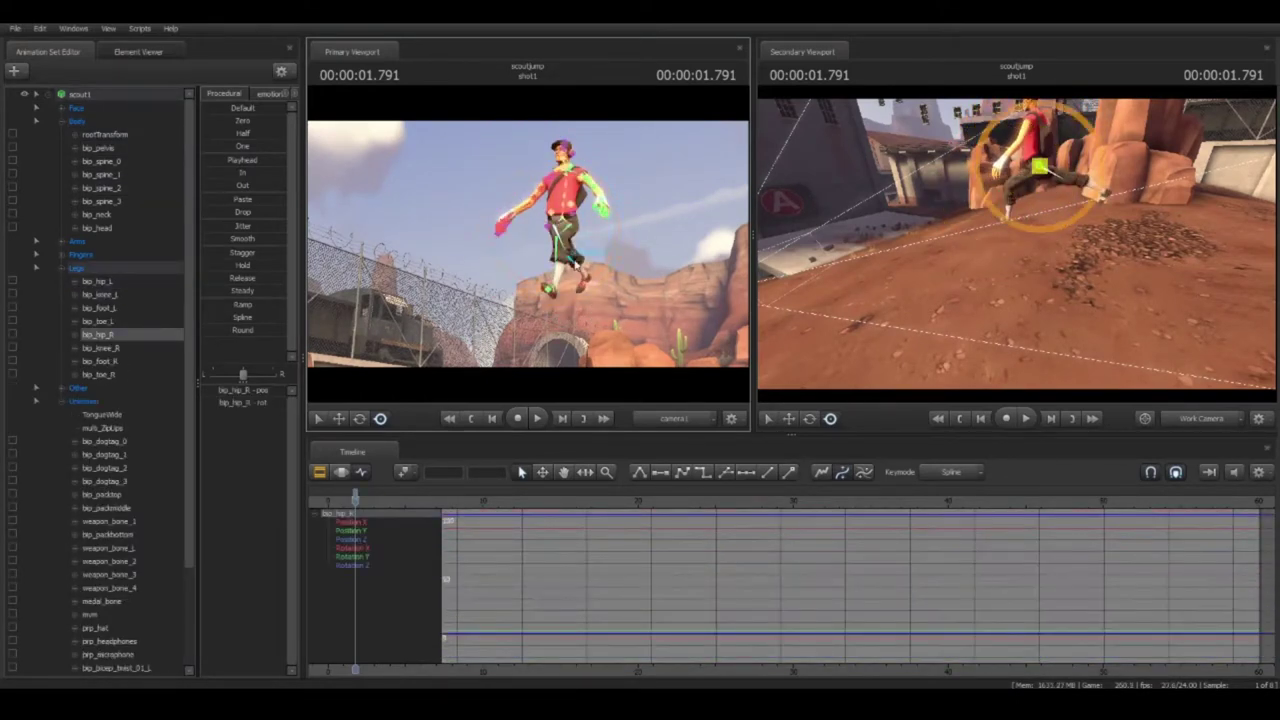
ctrl+click(547, 191)
key(w)
mouse_move(536, 238)
mouse_down()
mouse_move(531, 250)
mouse_move(520, 240)
mouse_up()
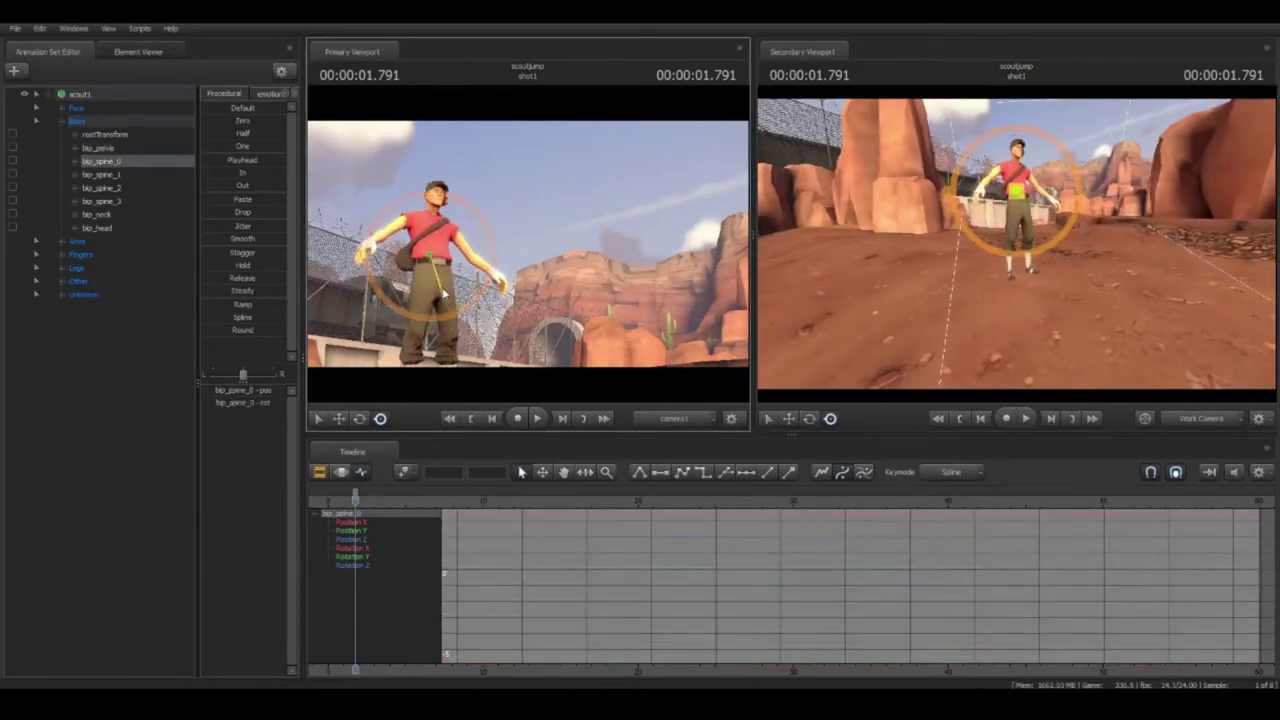
- Rotate the Scout's lower spine bones to tilt his torso into a relaxed standing posture
drag(442, 273, 530, 249)
key(w)
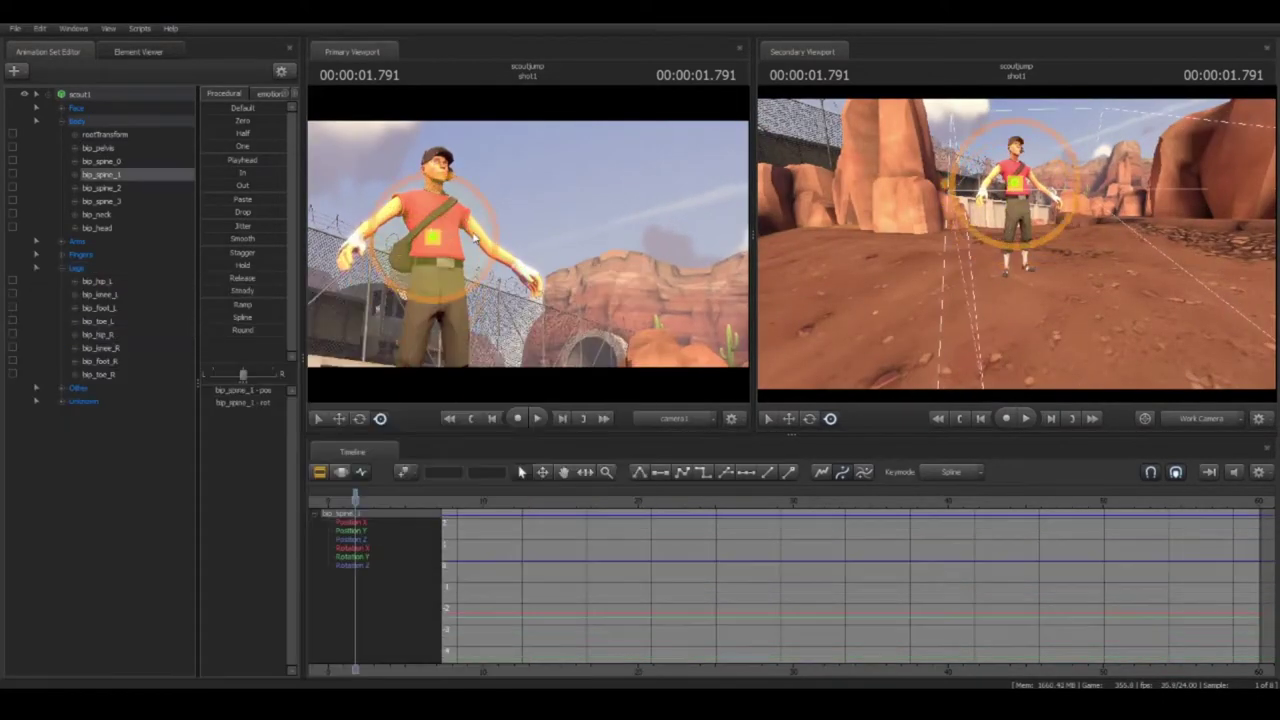
click(446, 219)
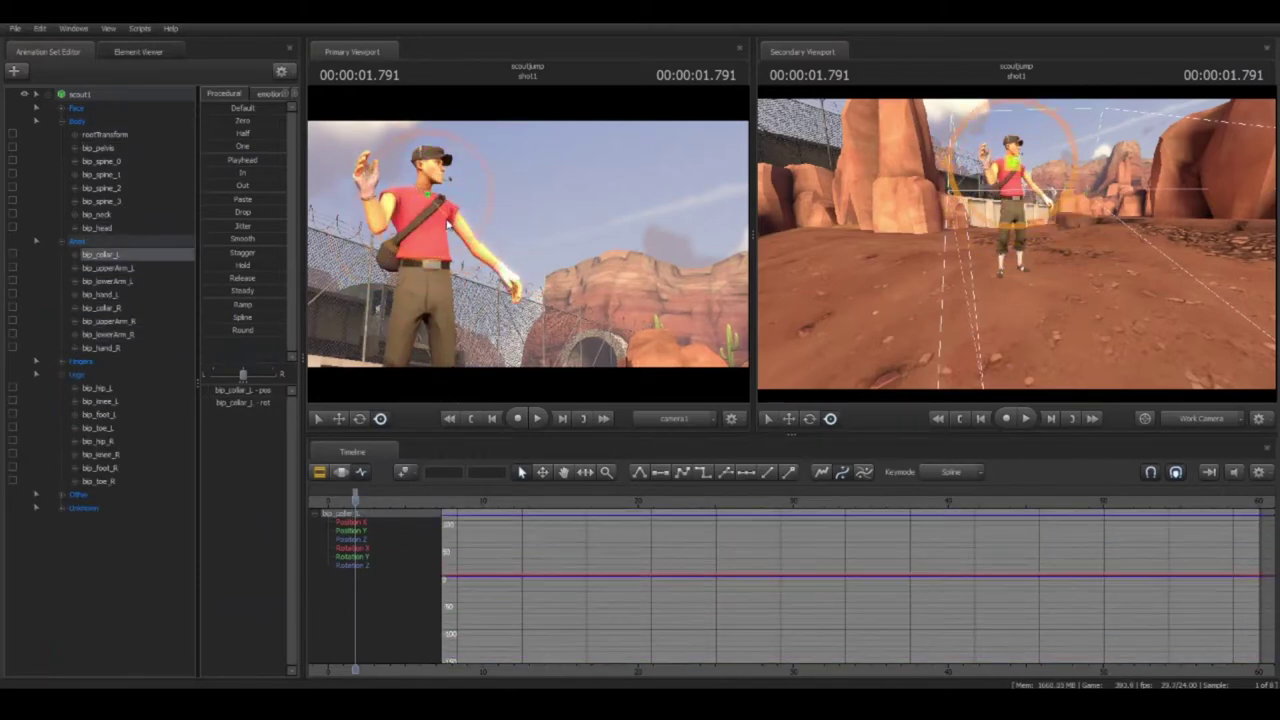
- Pose the Scout's arms so his right hand holds the bat over his shoulder and his left arm bends toward the hip
drag(453, 183, 447, 160)
key(d)
ctrl+click(446, 147)
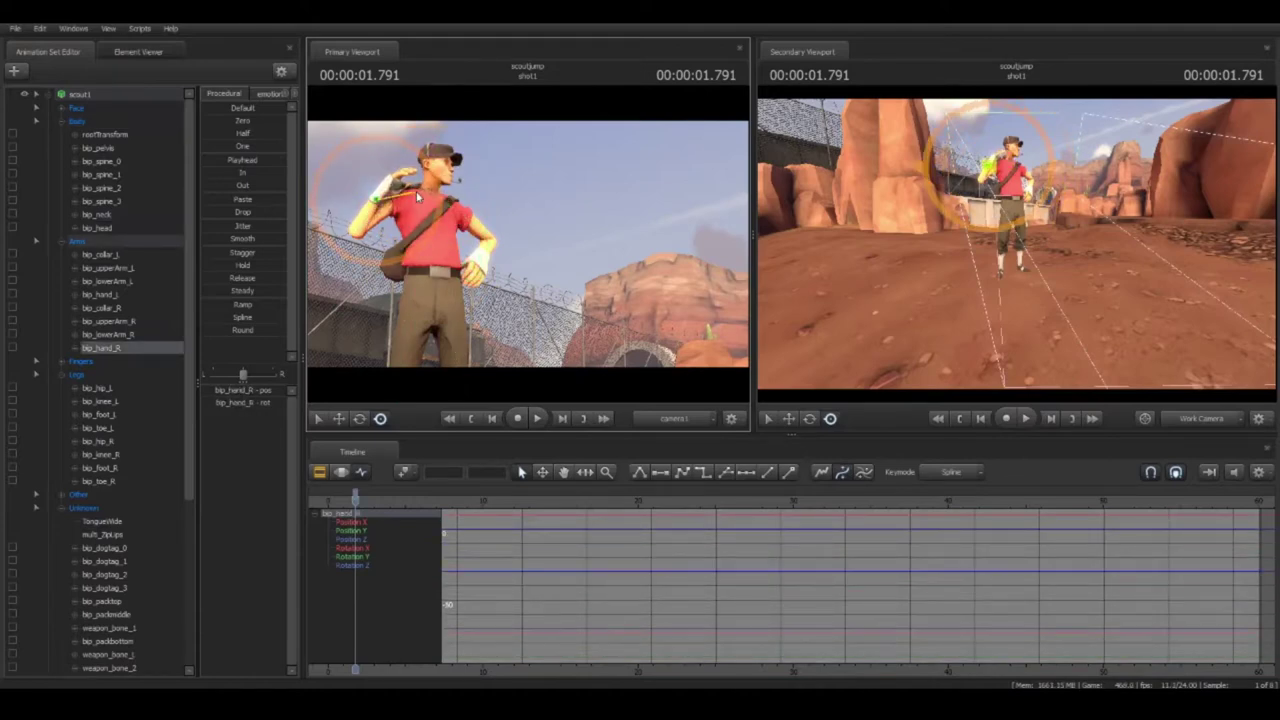
ctrl+click(378, 197)
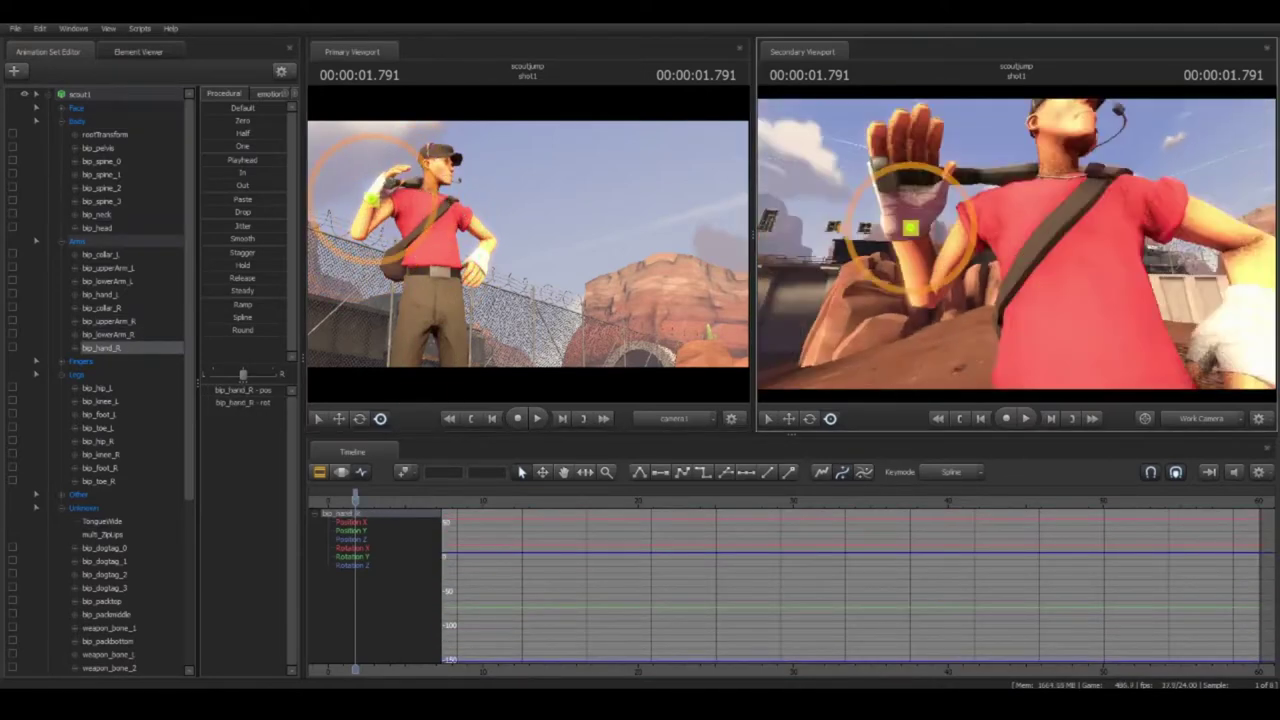
- Curl the pinky, ring and middle finger bones of the Scout's right hand around the bat handle
mouse_move(1016, 245)
mouse_down()
mouse_move(1000, 255)
mouse_move(1038, 256)
mouse_up()
ctrl+click(1038, 256)
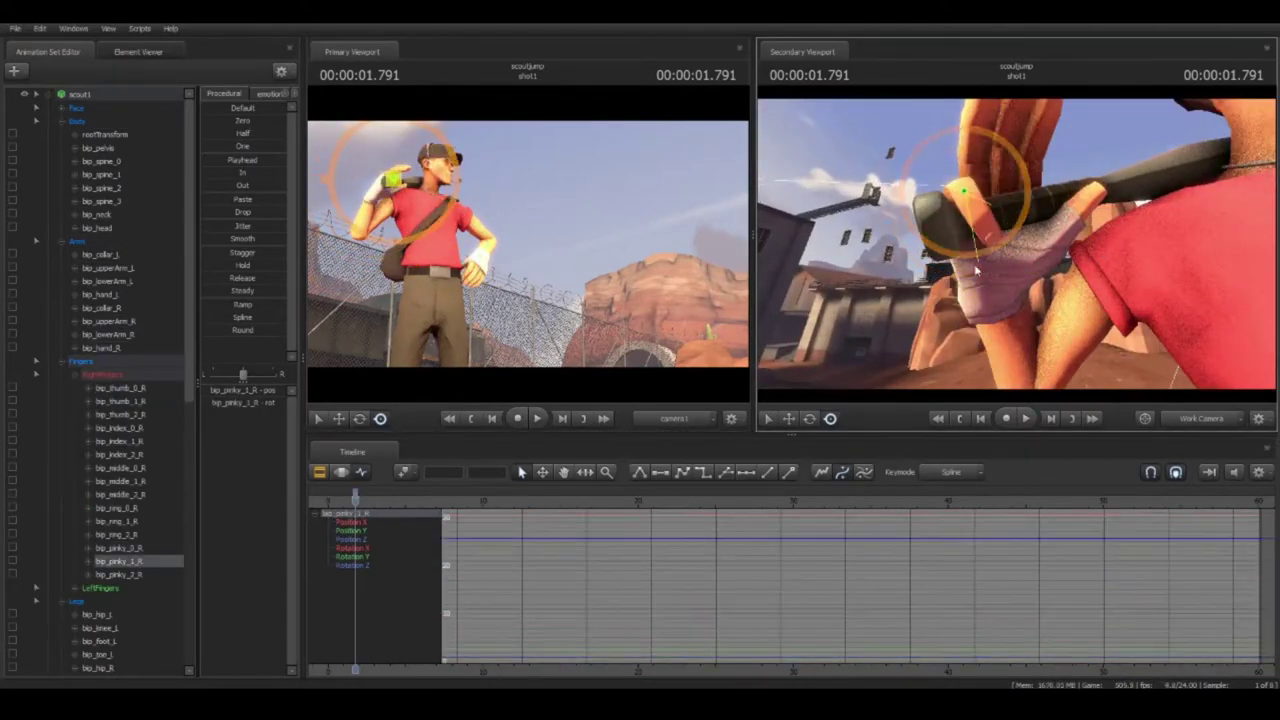
ctrl+click(967, 202)
drag(967, 202, 917, 300)
ctrl+click(826, 296)
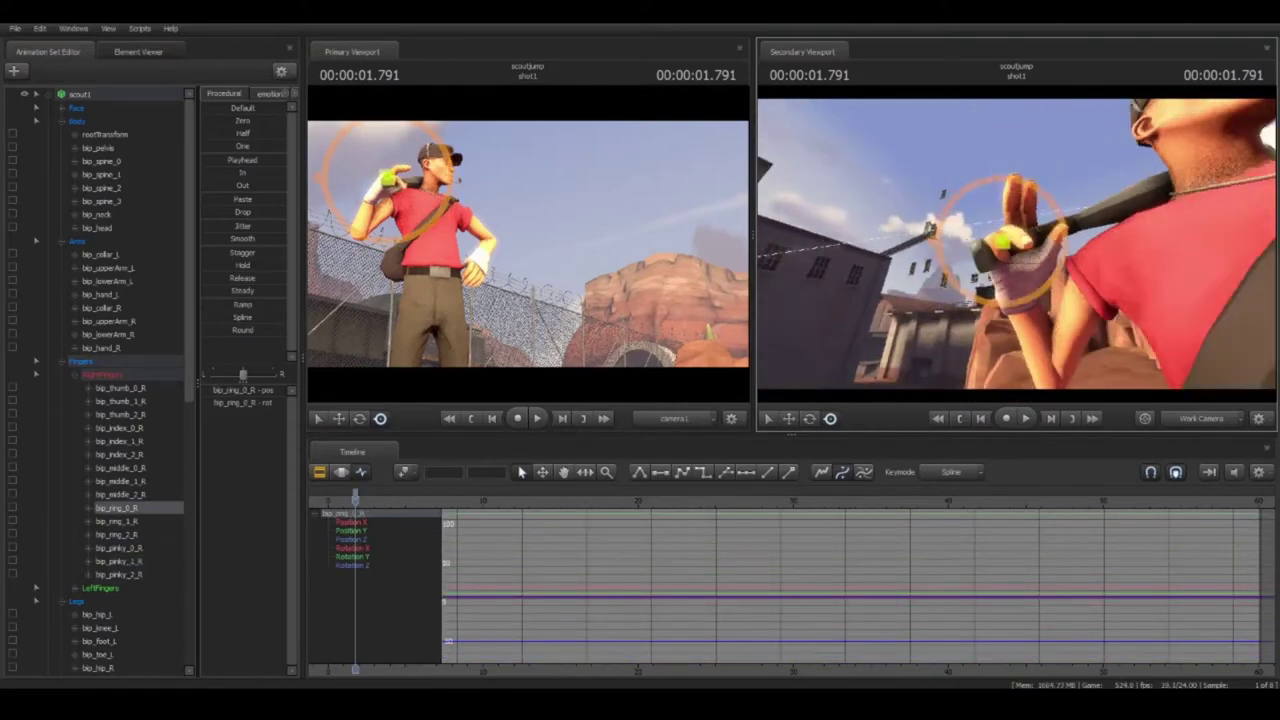
drag(1000, 250, 1004, 238)
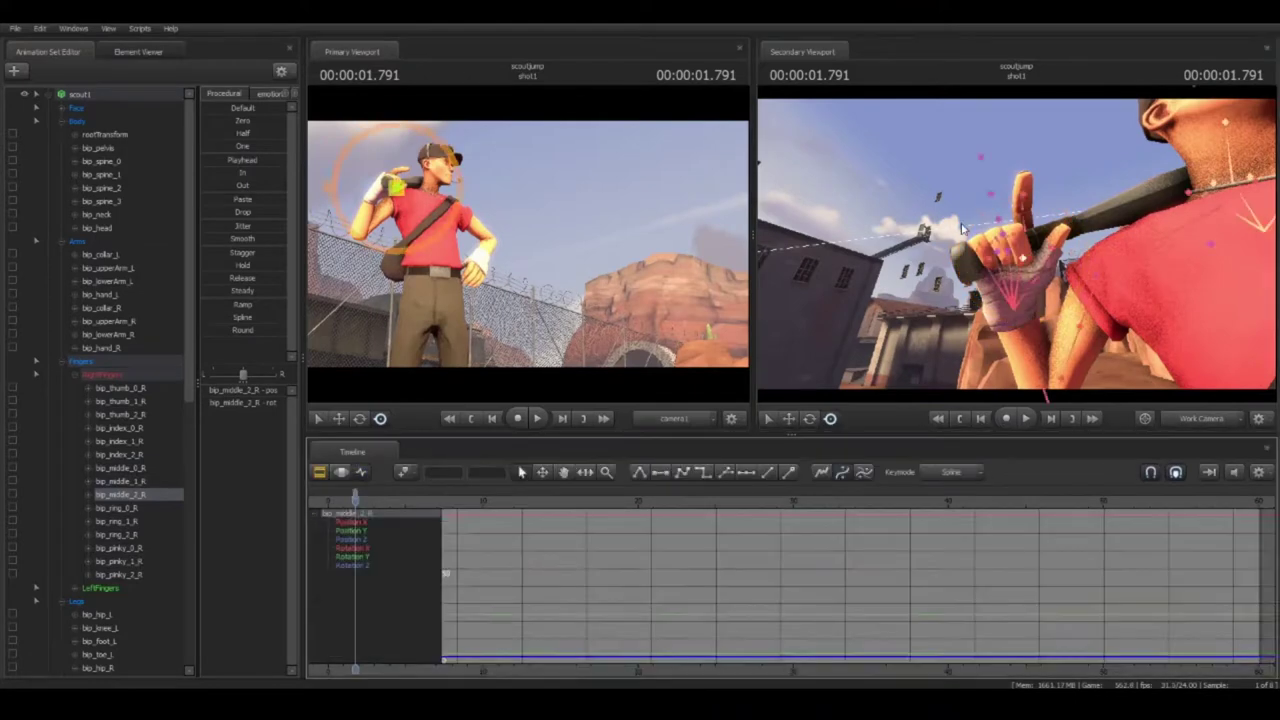
click(325, 470)
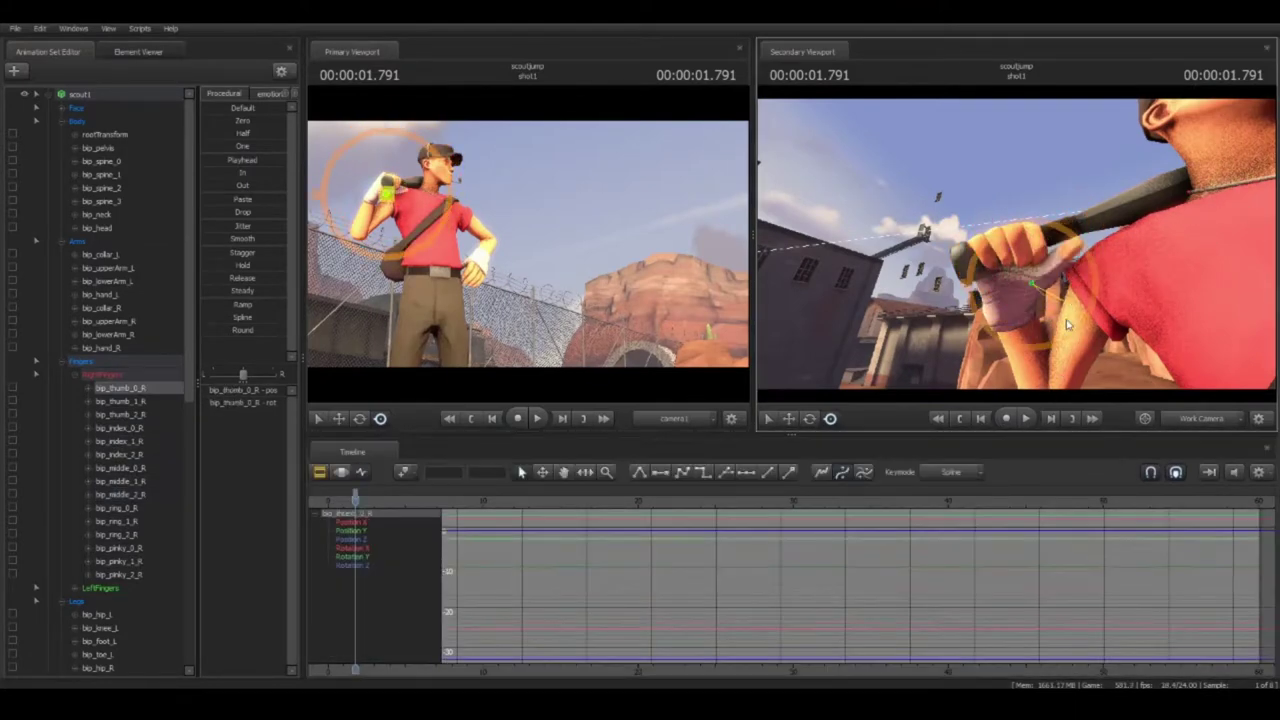
- Rotate the Scout's right thumb bones so the thumb closes around the bat handle
ctrl+click(1050, 271)
click(321, 472)
click(360, 473)
ctrl+click(1012, 303)
click(321, 472)
click(360, 473)
drag(930, 270, 1030, 260)
ctrl+click(1002, 261)
- Rotate the Scout's left upper arm, lower arm and hand so the hand rests on his hip
drag(528, 246, 549, 249)
key(ctrl+z)
mouse_move(1016, 250)
mouse_down()
mouse_move(985, 250)
mouse_move(1004, 240)
mouse_move(1000, 278)
mouse_move(1008, 250)
mouse_up()
ctrl+click(981, 250)
ctrl+click(1002, 248)
ctrl+click(1000, 258)
ctrl+click(1006, 246)
click(968, 187)
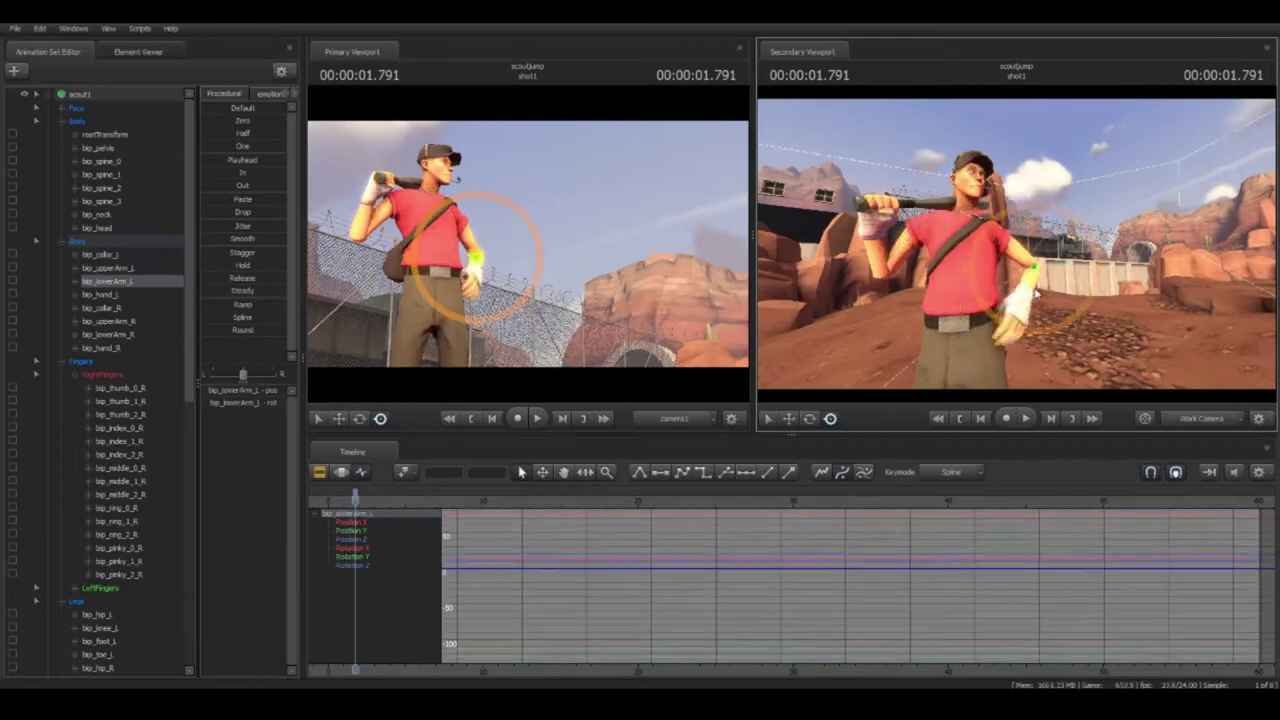
drag(1140, 333, 1126, 322)
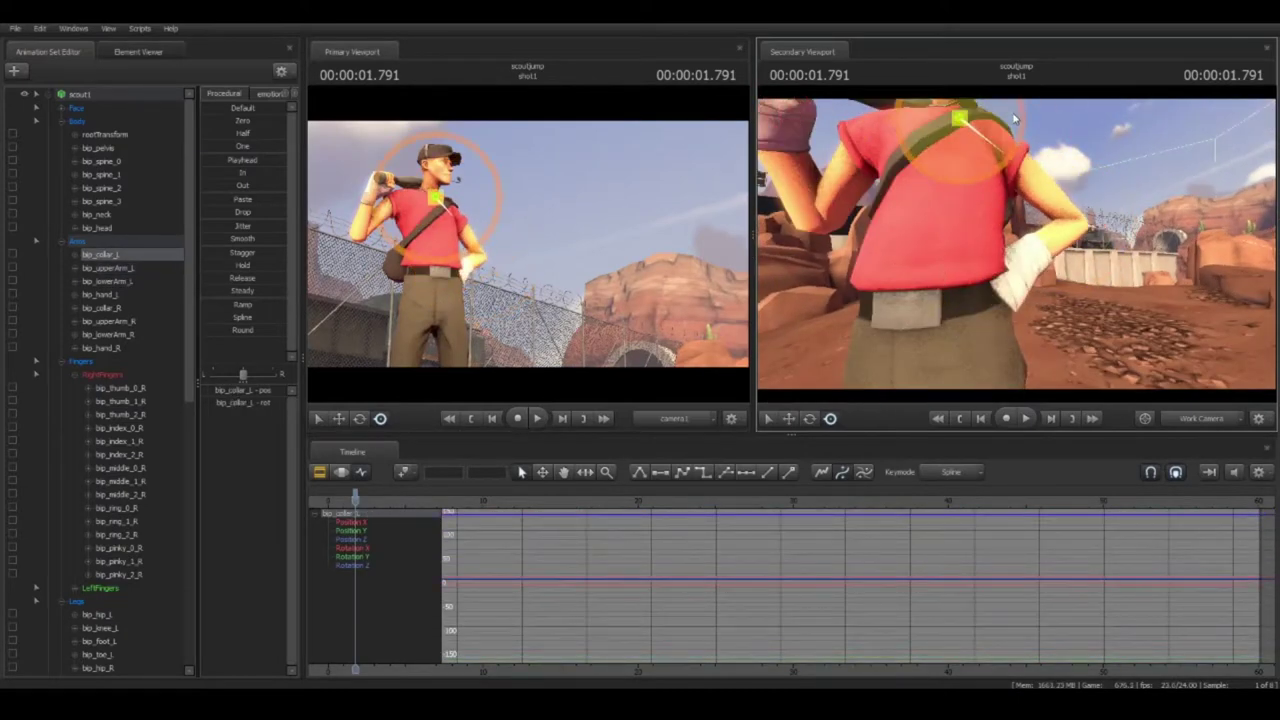
- Adjust the Scout's left collar bone and fit the left hand and its fingers against the hip
click(1018, 150)
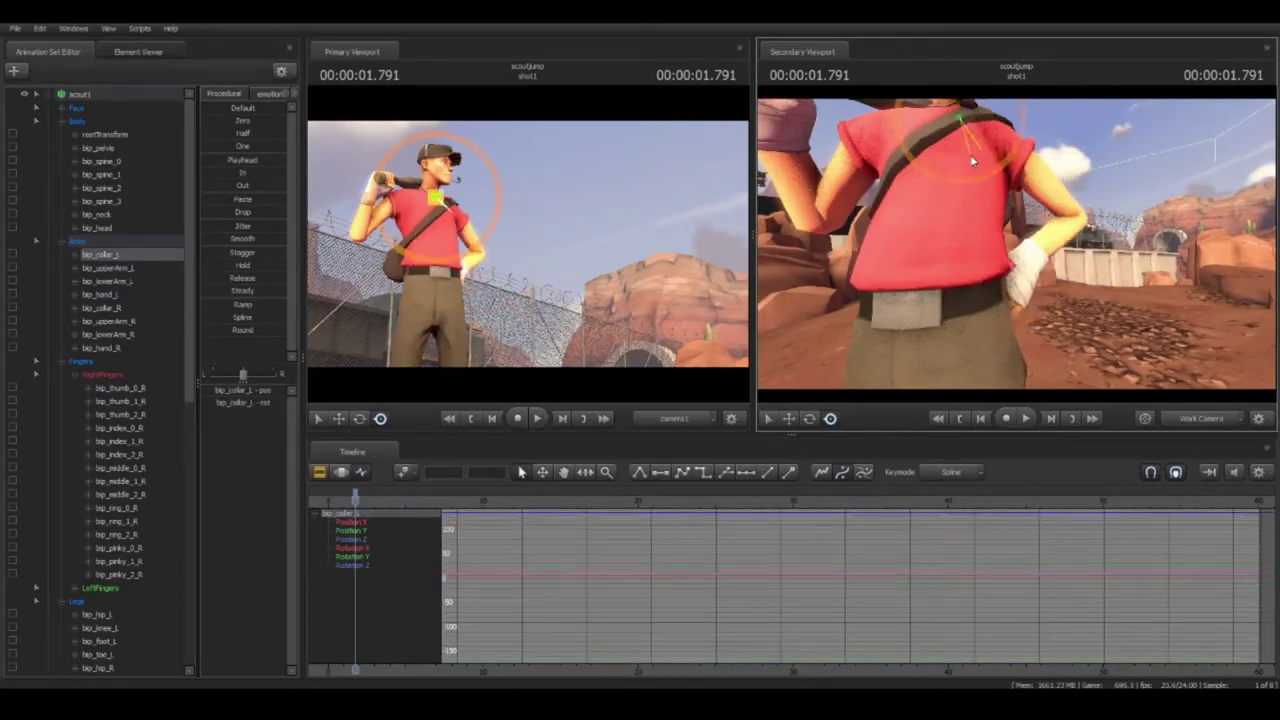
click(1044, 267)
drag(1044, 267, 1018, 249)
ctrl+click(1060, 248)
click(975, 268)
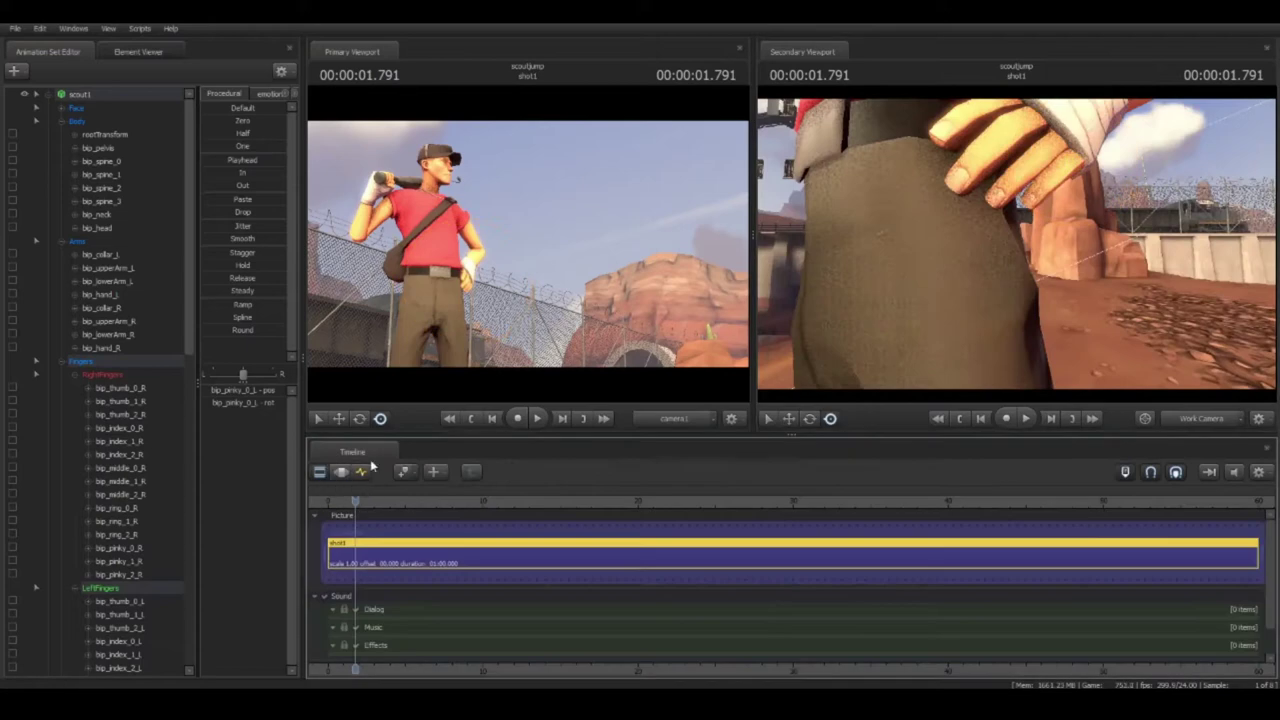
- Rotate the Scout's head bone so he gazes off to the side
click(450, 152)
click(321, 473)
click(361, 473)
click(810, 290)
key(f)
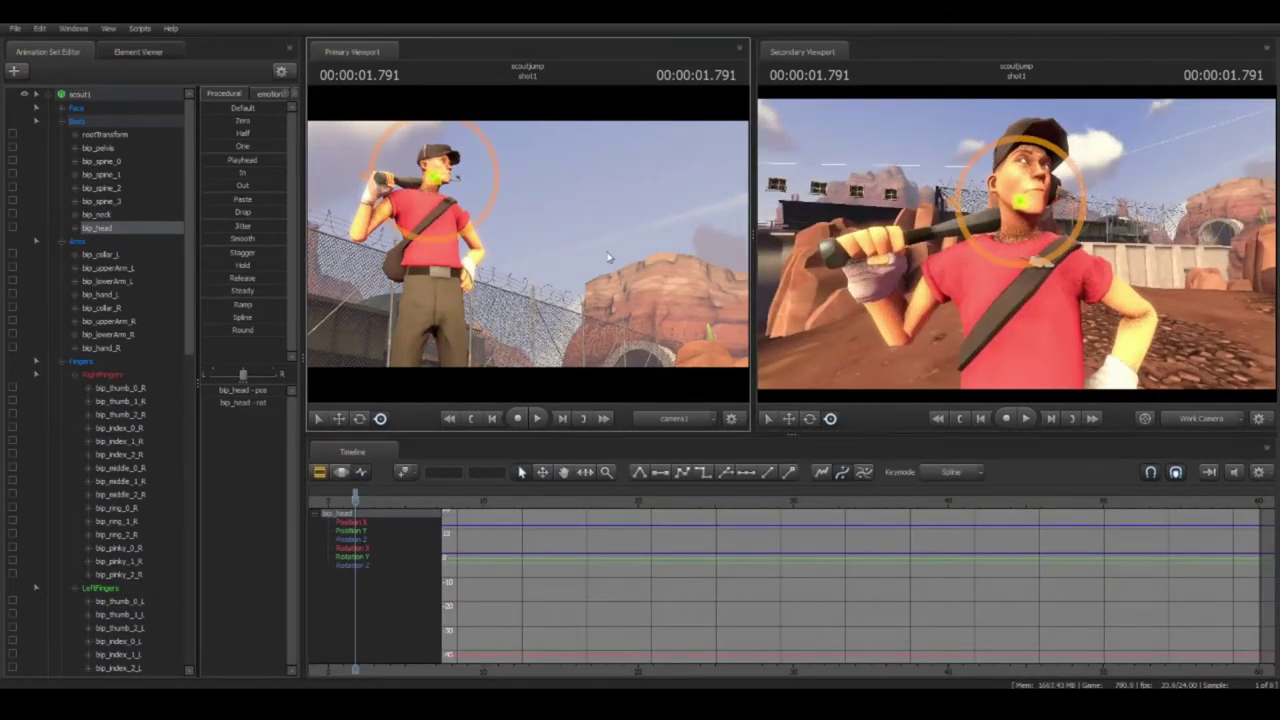
- Rotate the Scout's dog tag bones so the necklace hangs over the front of his chest
click(1000, 226)
drag(1025, 250, 963, 138)
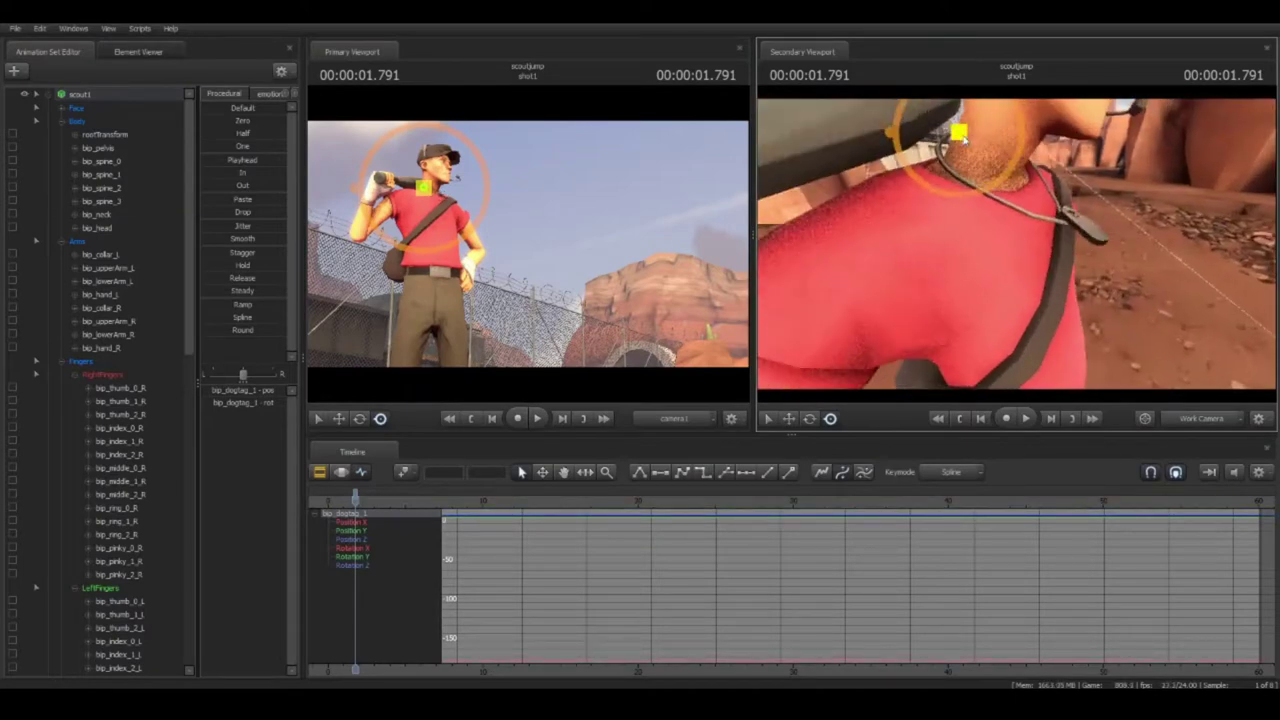
ctrl+click(1018, 160)
ctrl+click(1006, 210)
drag(1010, 225, 980, 294)
ctrl+click(1006, 200)
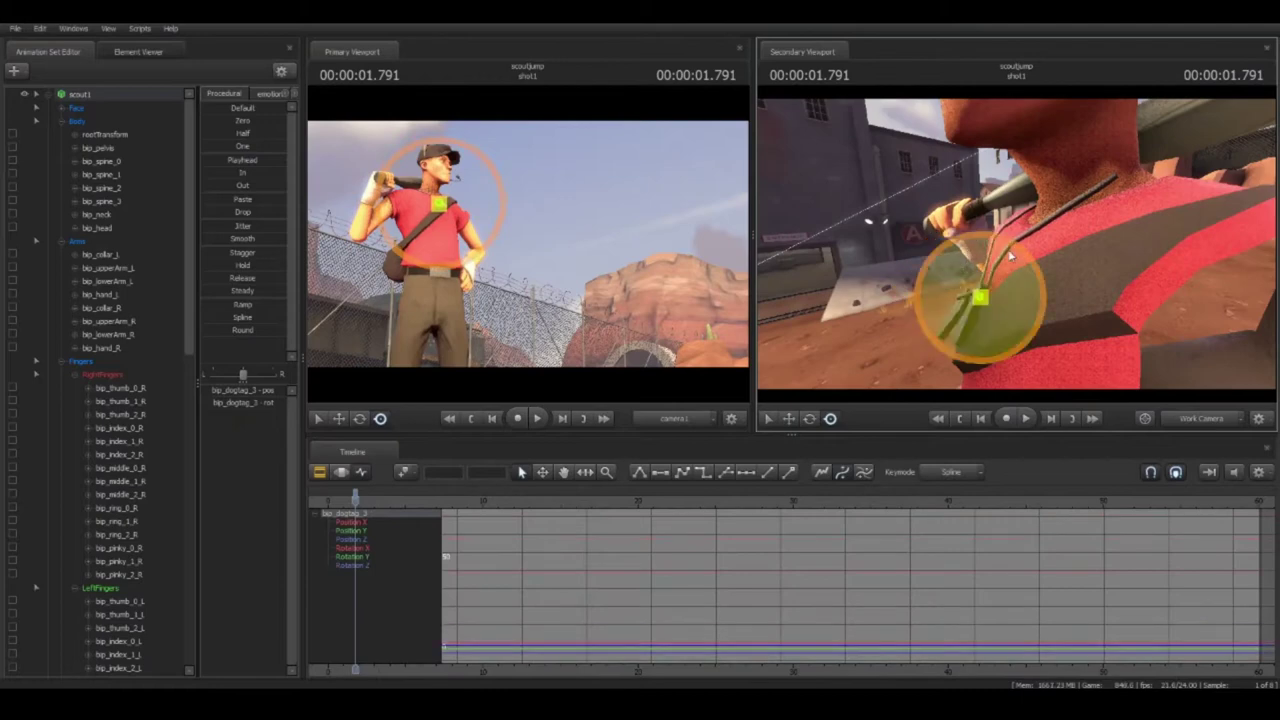
ctrl+click(1016, 249)
click(321, 475)
click(361, 472)
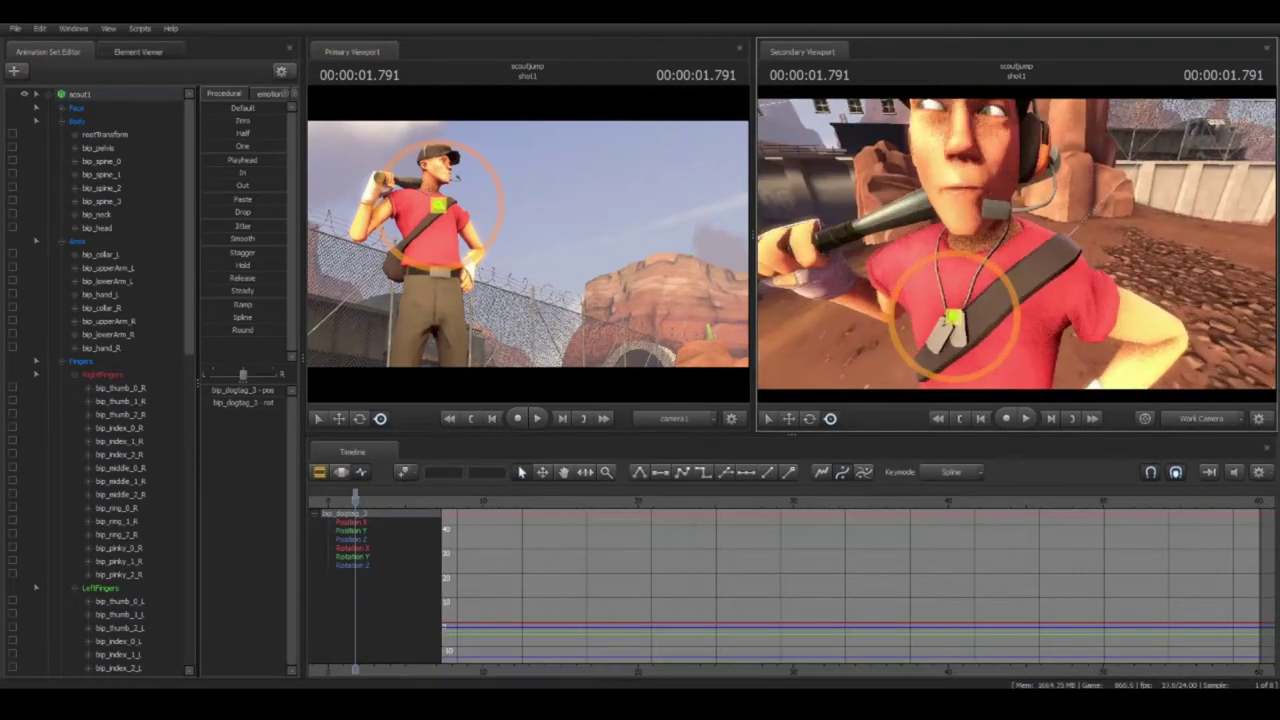
- Refine the finger bones of the Scout's left hand where it rests on the hip
mouse_move(1010, 240)
mouse_down()
mouse_move(988, 228)
mouse_move(1050, 230)
mouse_move(1017, 243)
mouse_move(1006, 228)
mouse_move(933, 226)
mouse_move(1030, 246)
mouse_move(1017, 243)
mouse_up()
ctrl+click(1040, 240)
ctrl+click(957, 202)
ctrl+click(1032, 246)
ctrl+click(1057, 212)
mouse_move(560, 250)
mouse_down()
mouse_move(528, 243)
mouse_move(540, 250)
mouse_up()
mouse_move(1017, 243)
mouse_down()
mouse_move(1030, 243)
mouse_move(1017, 243)
mouse_move(1017, 260)
mouse_move(1017, 243)
mouse_up()
ctrl+click(1047, 176)
ctrl+click(985, 208)
ctrl+click(1002, 237)
ctrl+click(1029, 257)
ctrl+click(1054, 268)
- Adjust the Scout's right hand and index finger bones to tighten the grip on the bat
click(320, 472)
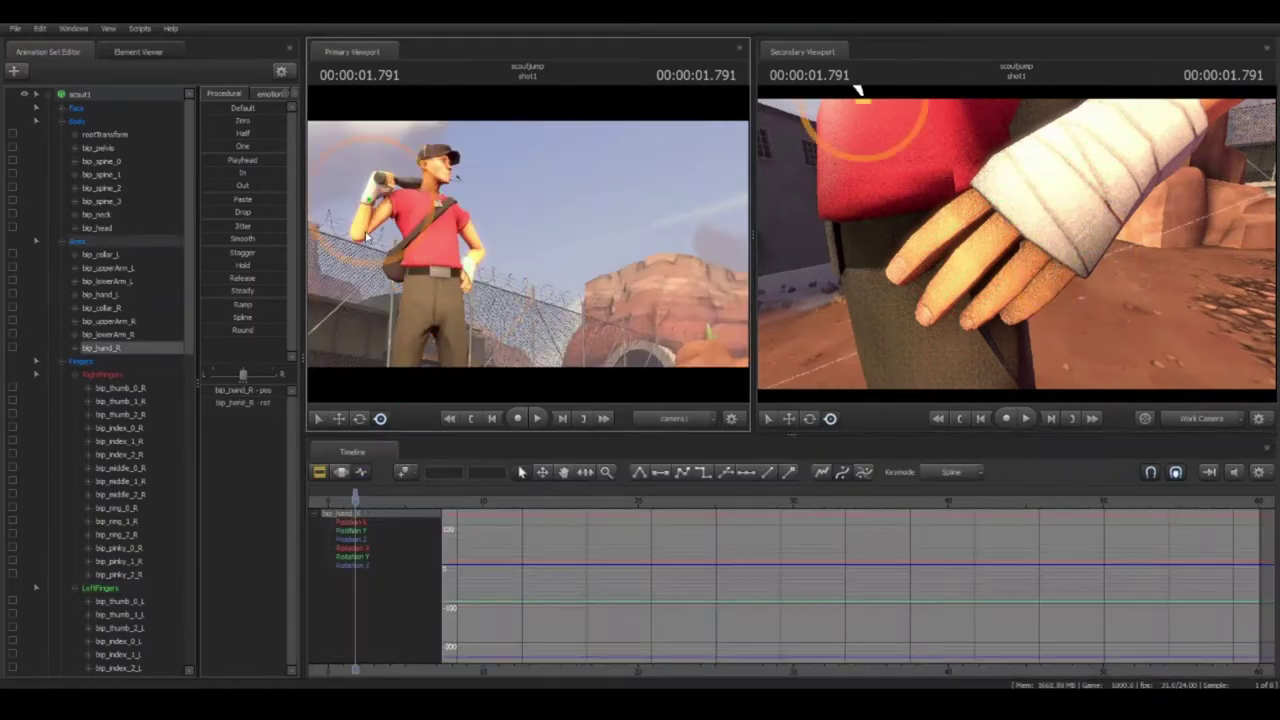
drag(1017, 243, 1042, 236)
ctrl+click(1042, 236)
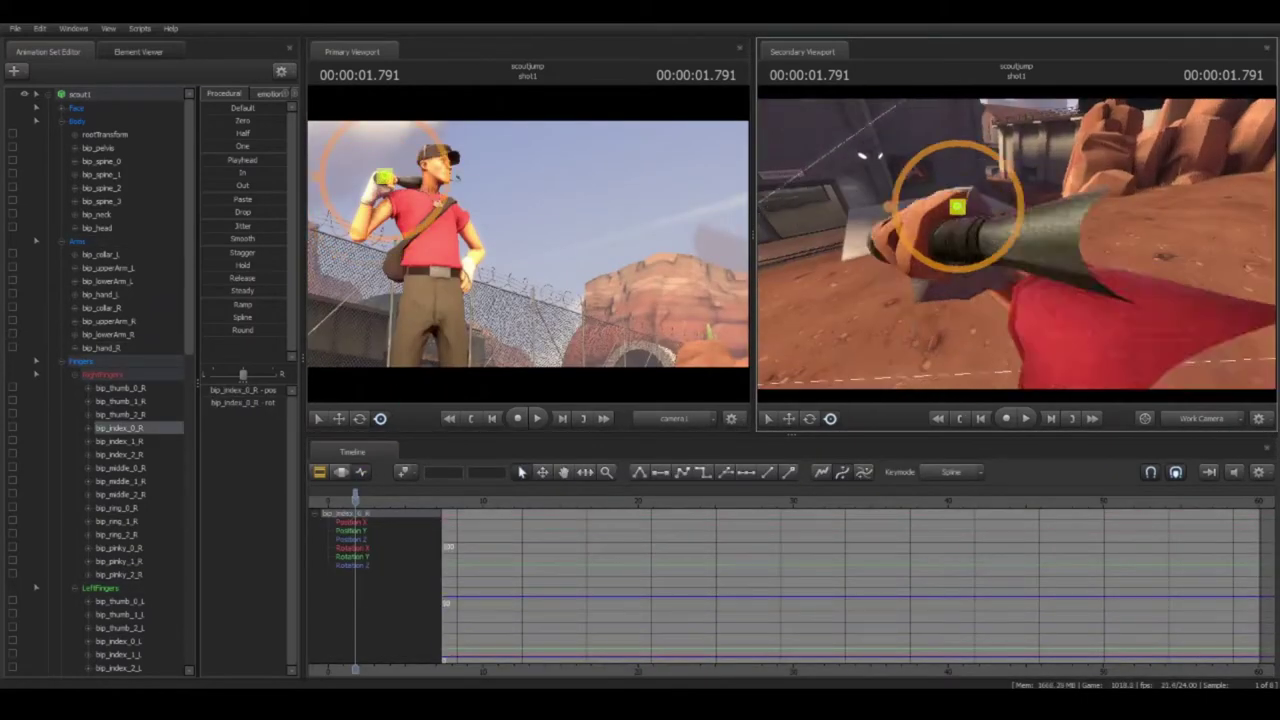
ctrl+click(1042, 250)
ctrl+click(1046, 270)
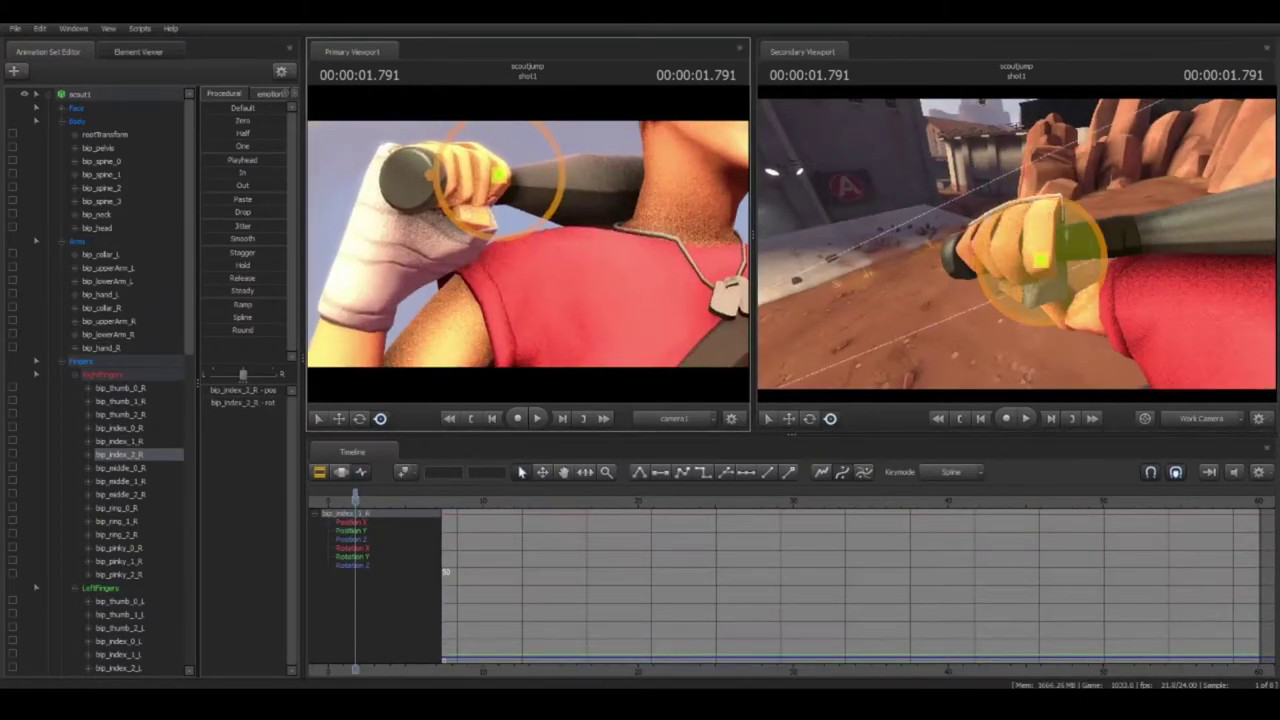
ctrl+click(1042, 232)
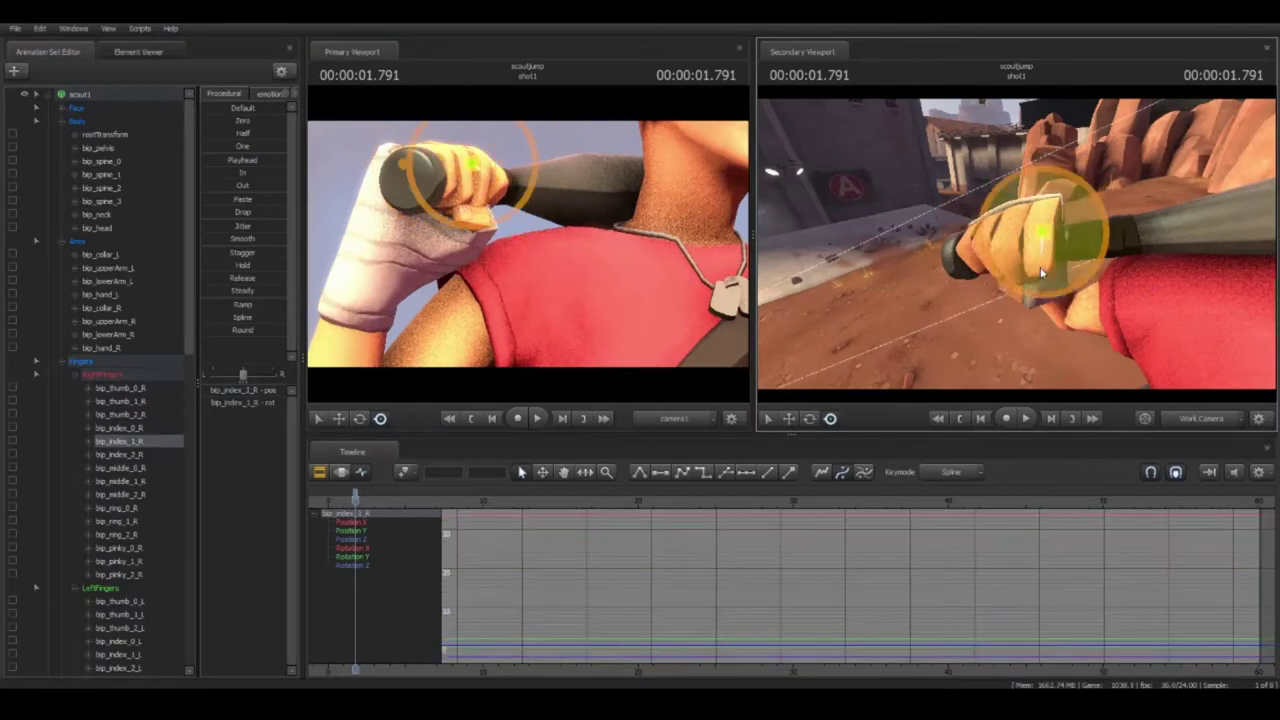
alt+drag(1042, 236, 1110, 240)
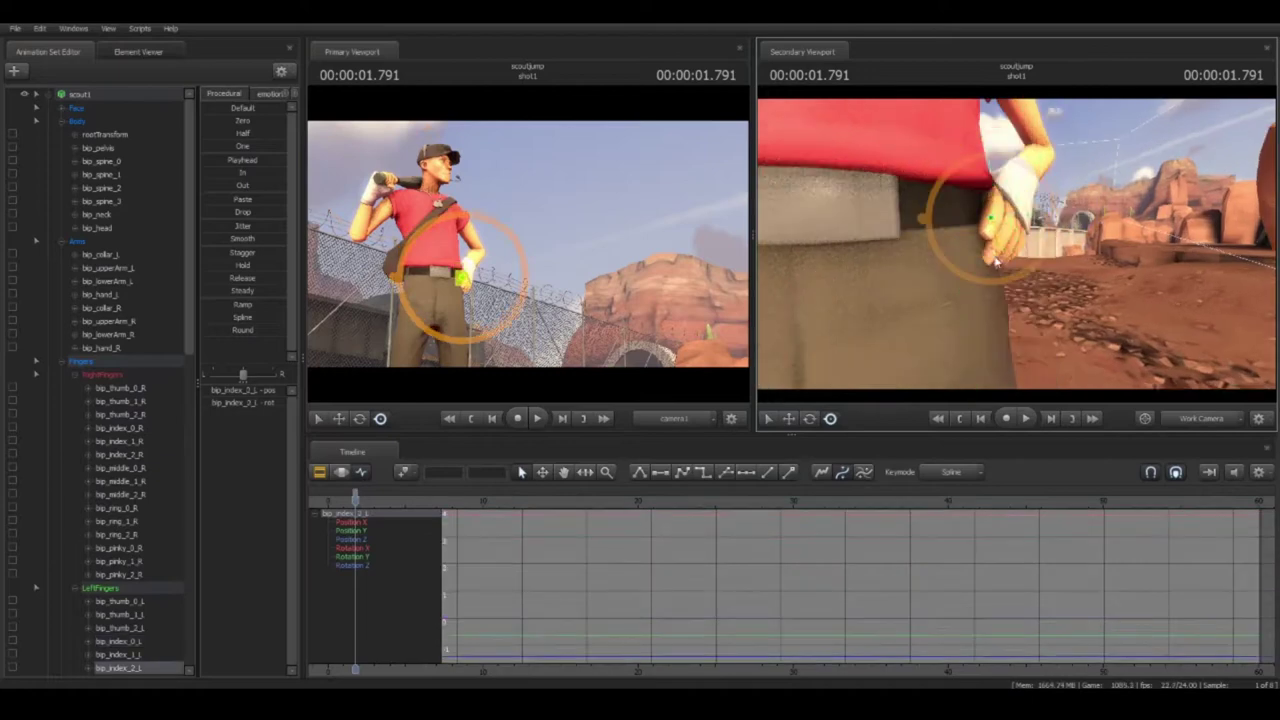
- Curl the Scout's left index fingertip and reframe the shot camera closer to him
click(1003, 258)
click(865, 257)
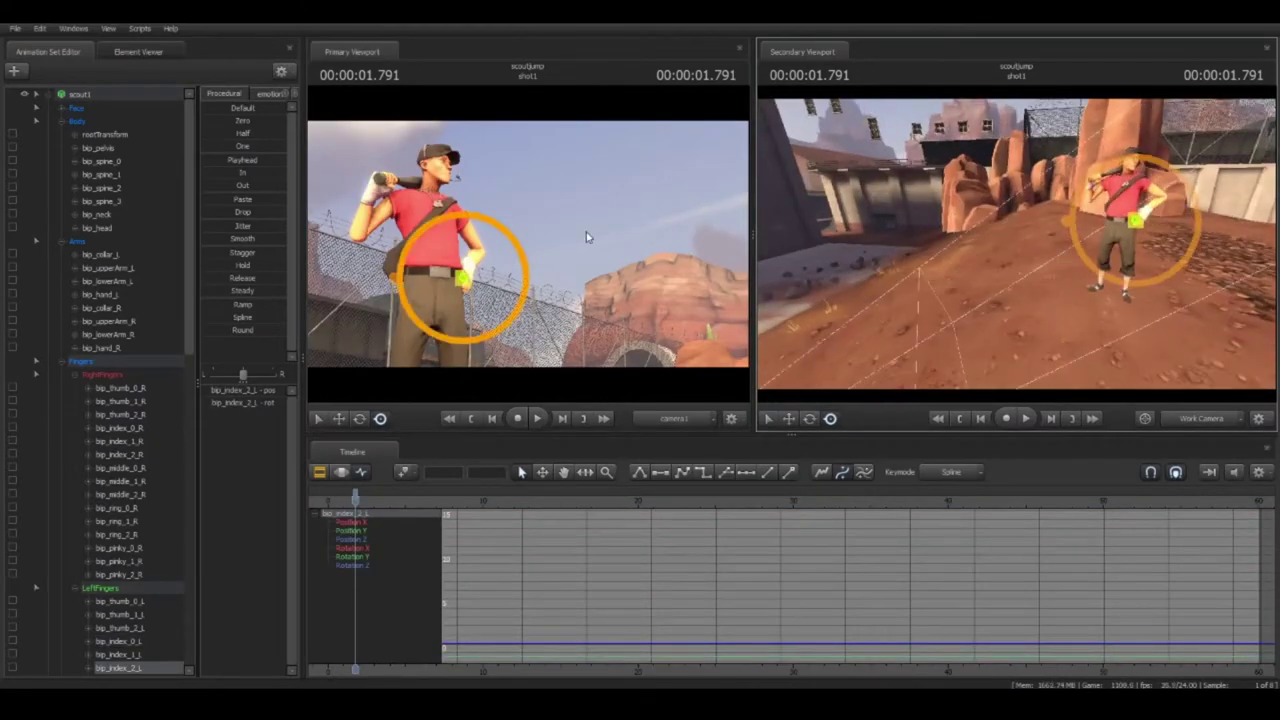
drag(587, 237, 531, 249)
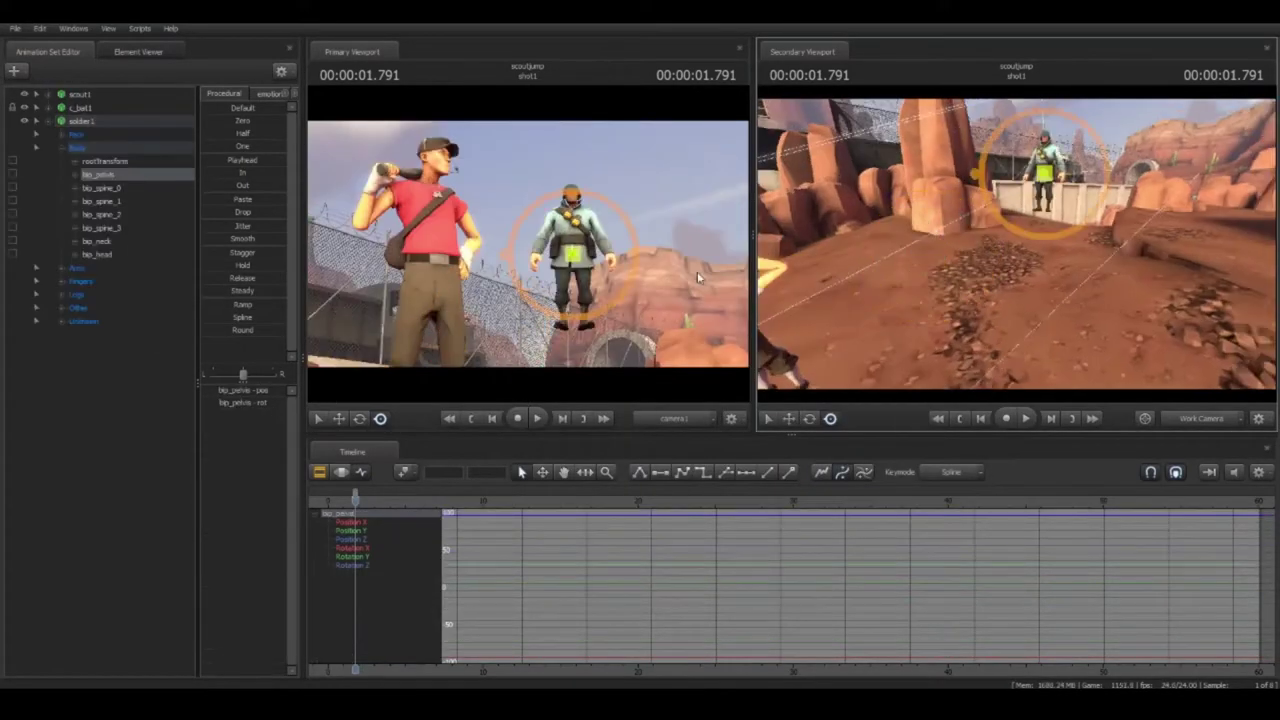
- Apply an animation sequence to the Soldier and pose him mid-air with the rocket launcher behind the Scout
right_click(118, 120)
click(190, 285)
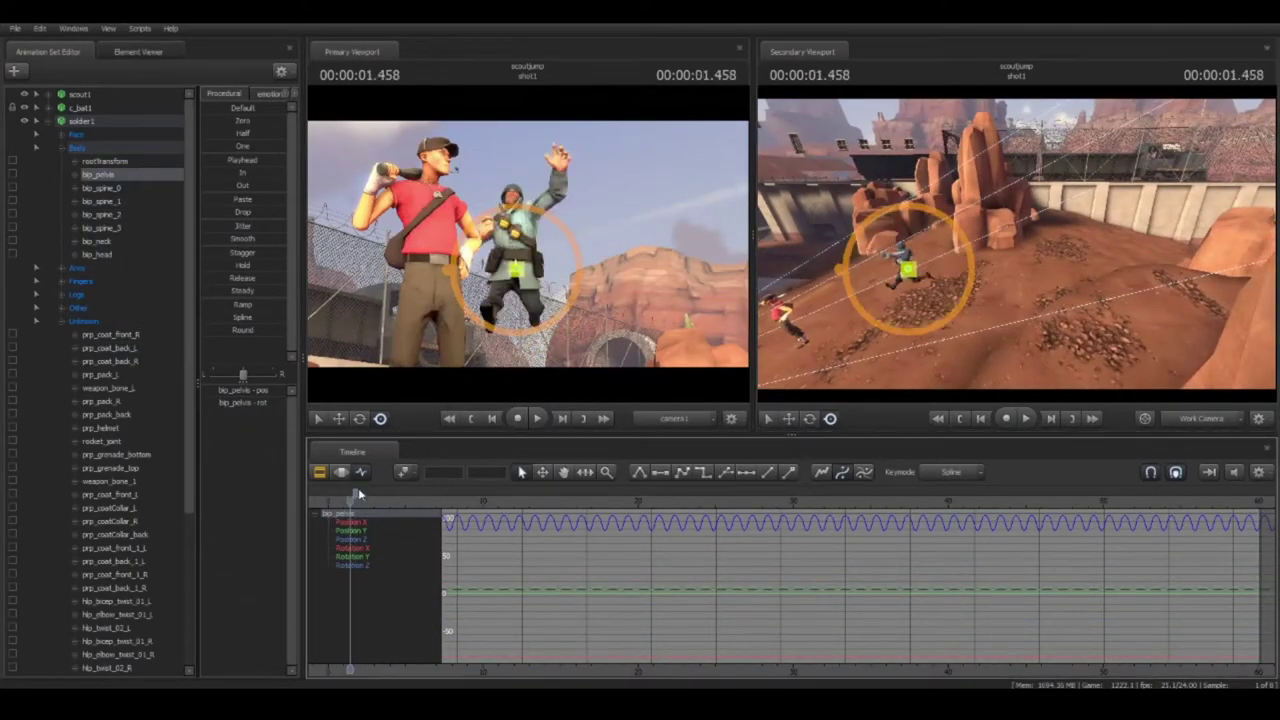
key(ctrl+a)
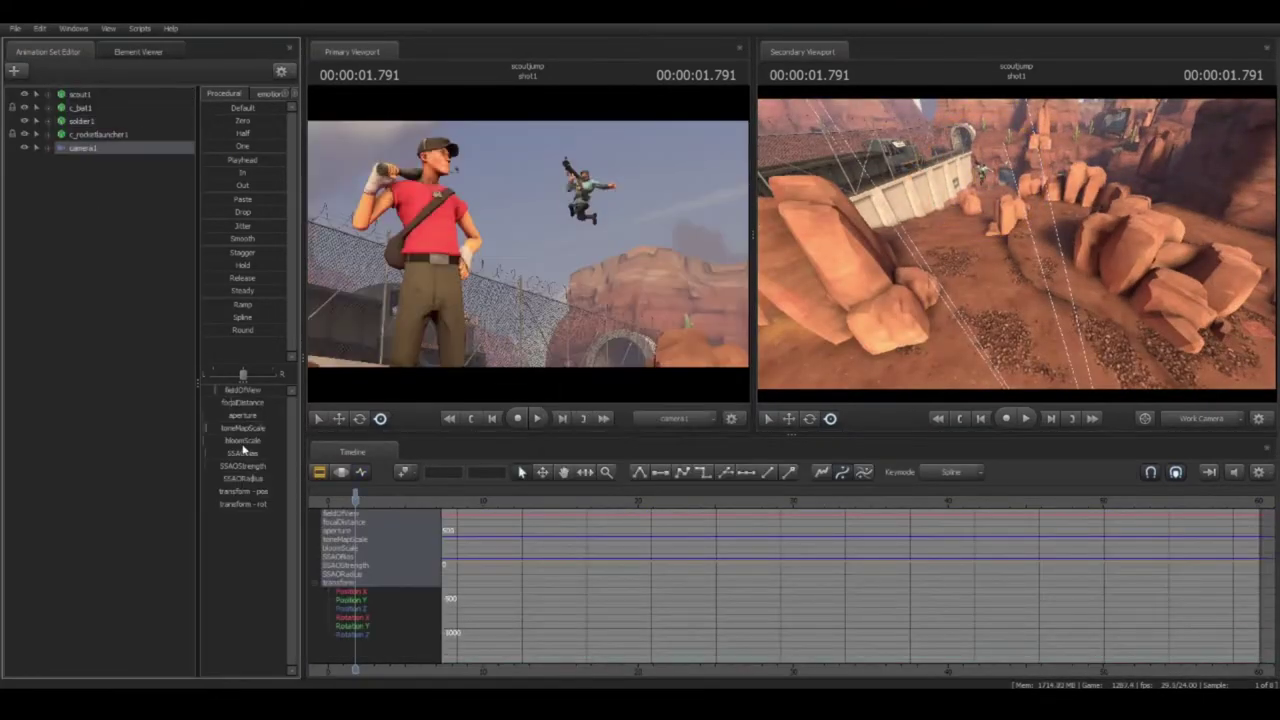
- Increase the toneMapScale of camera1
drag(238, 429, 261, 437)
click(319, 474)
click(361, 473)
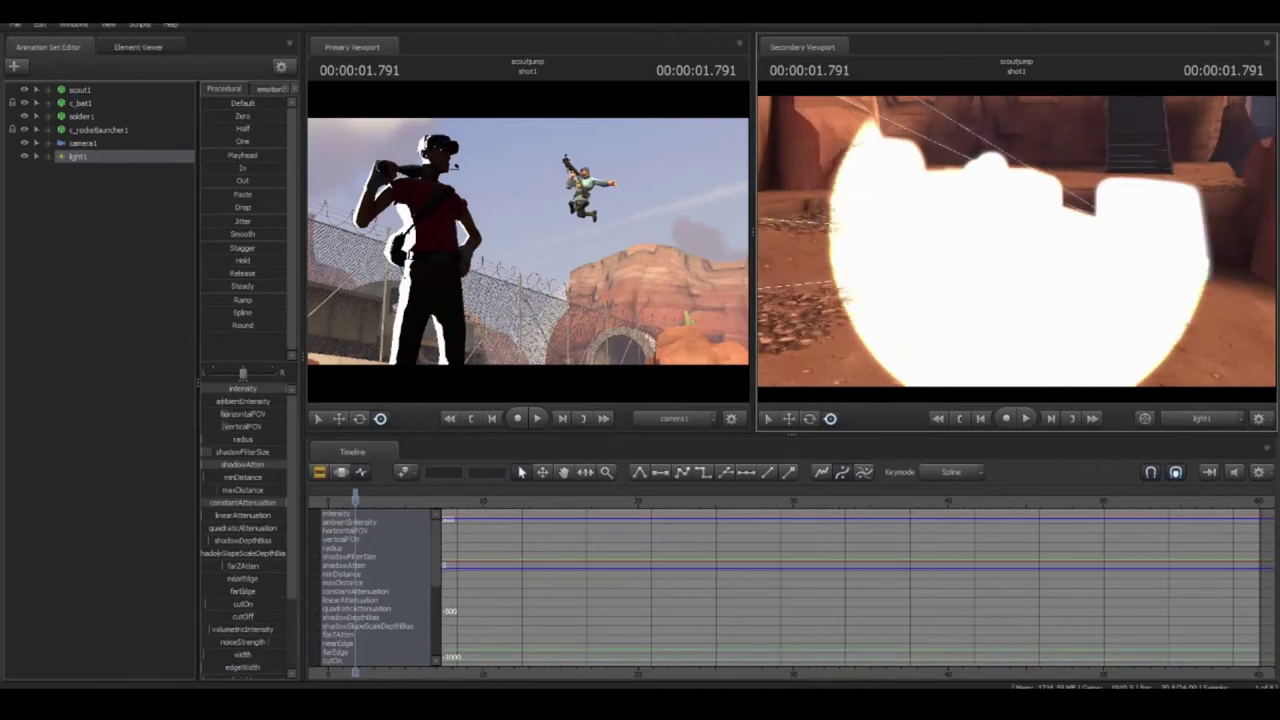
- Hide light1, then add another light aimed at the Scout and adjust its colour and options
click(14, 66)
click(108, 100)
click(24, 156)
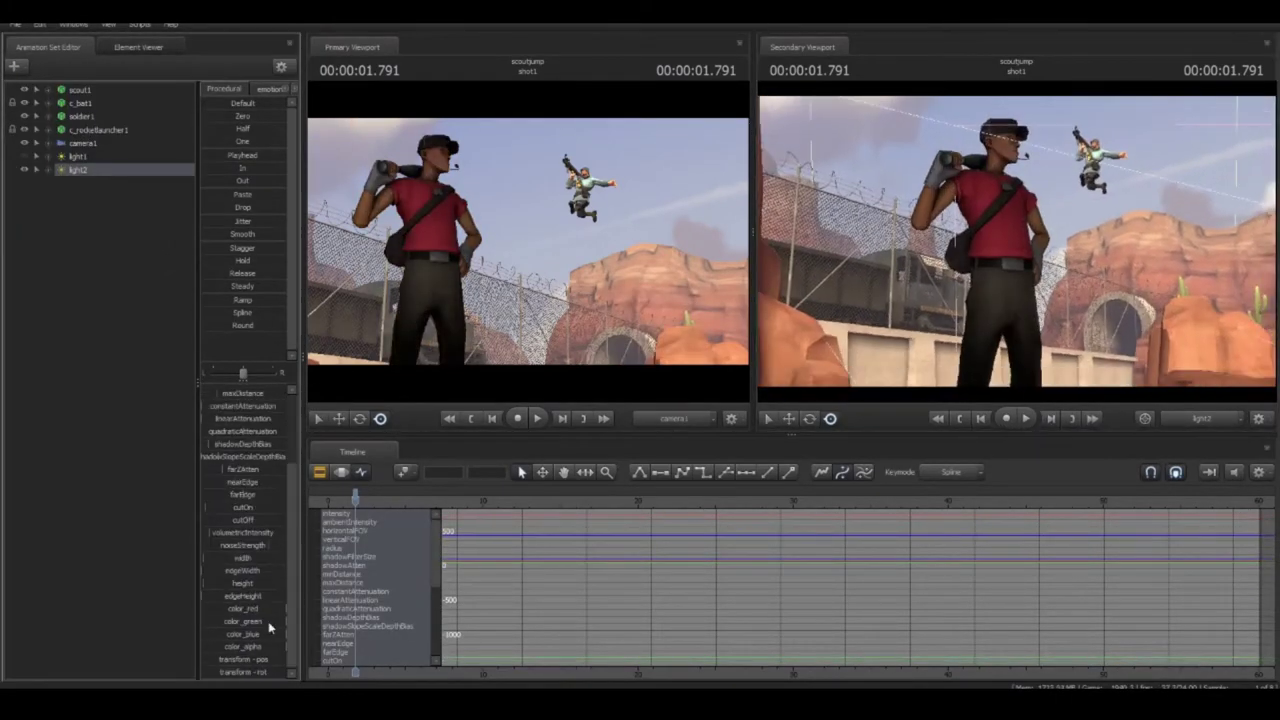
right_click(131, 173)
click(190, 337)
- Add three more lights around the Scout to give his front and sides a bluish fill
click(14, 66)
click(108, 100)
click(14, 66)
click(108, 100)
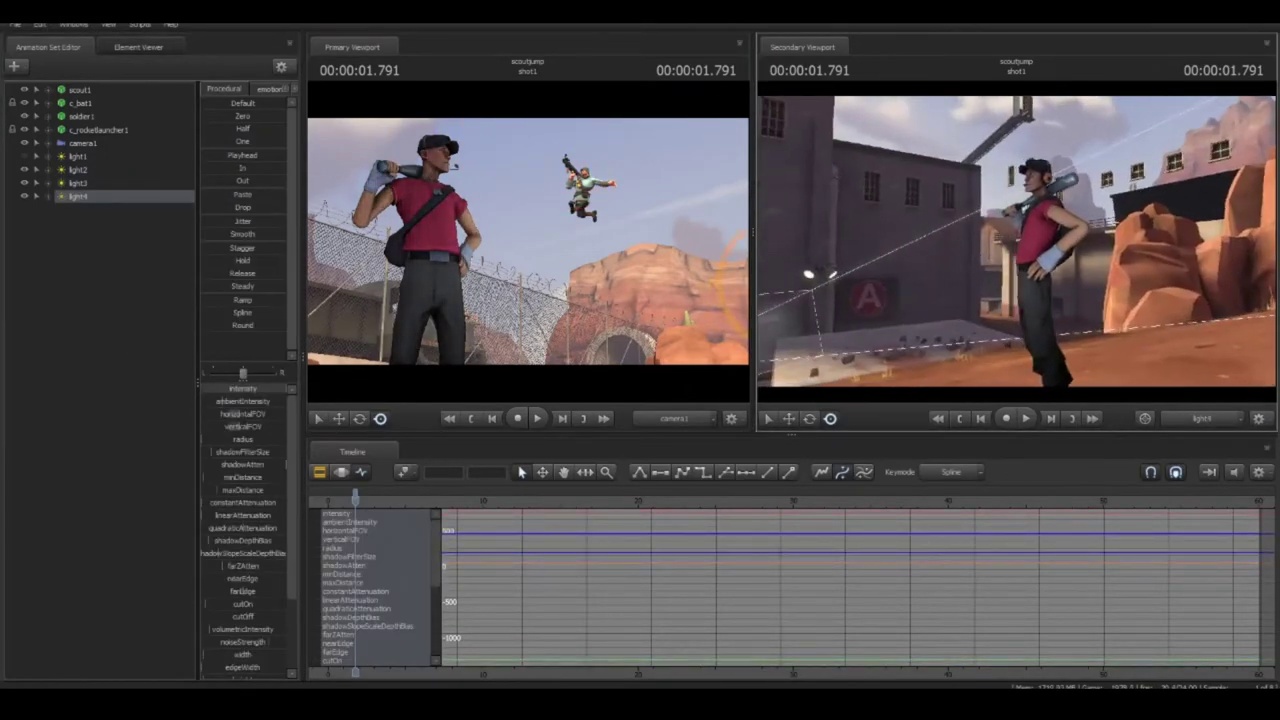
click(14, 66)
click(108, 100)
click(26, 157)
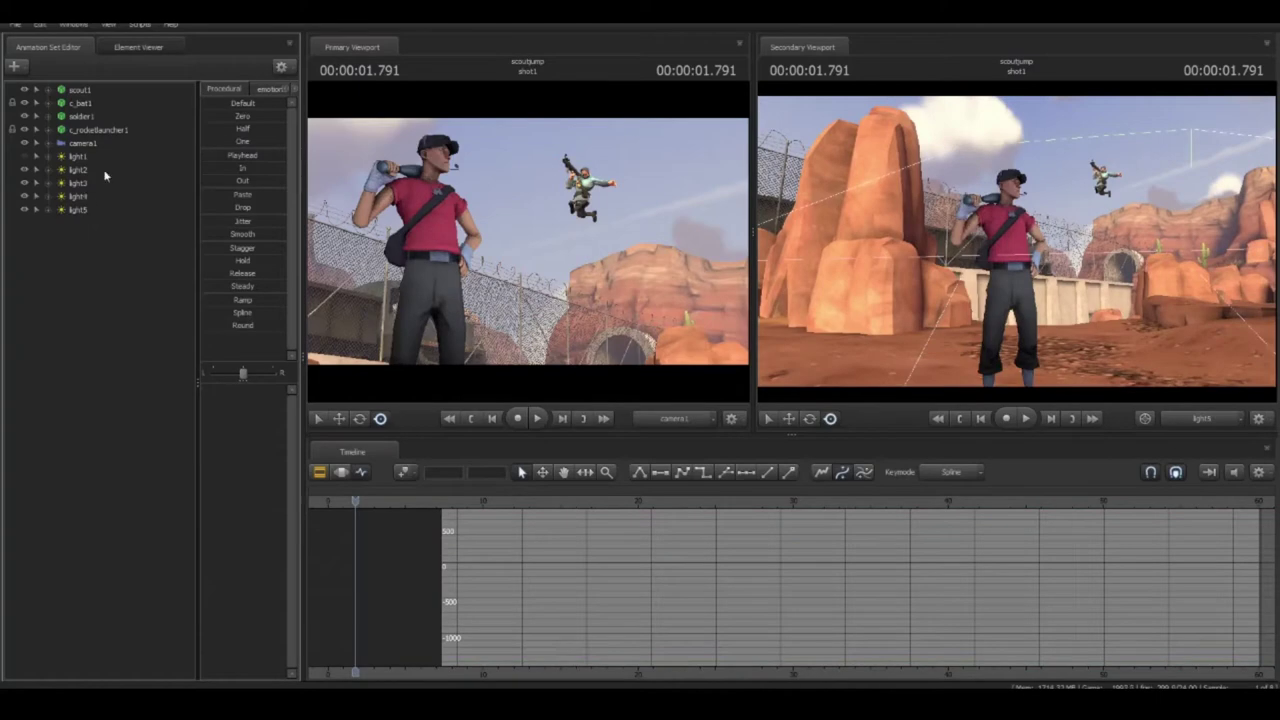
- Add one more light aimed at the Scout from the side and turn light1 back on
click(14, 66)
click(108, 100)
drag(1016, 240, 1100, 250)
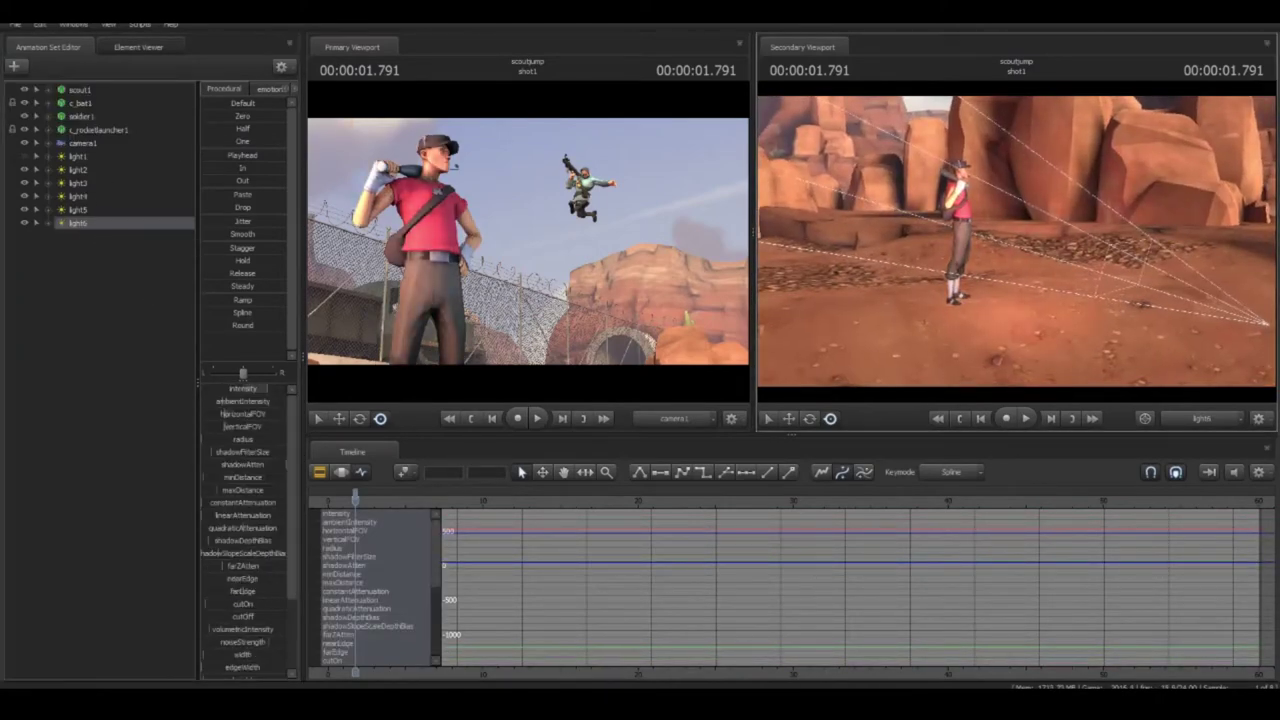
drag(796, 314, 812, 318)
scroll(257, 634, down, 3)
scroll(278, 635, up, 3)
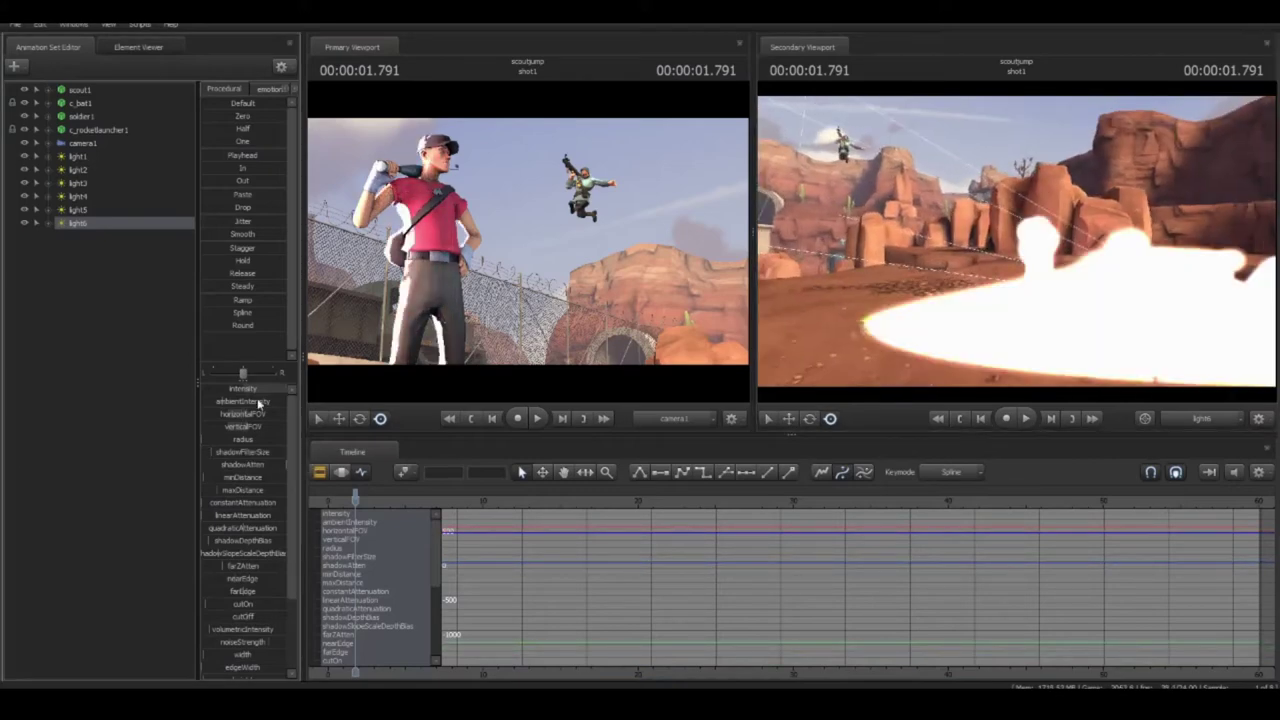
- Reposition light6 beside the Scout and compare its effect with light1 in the shot
click(83, 143)
click(78, 157)
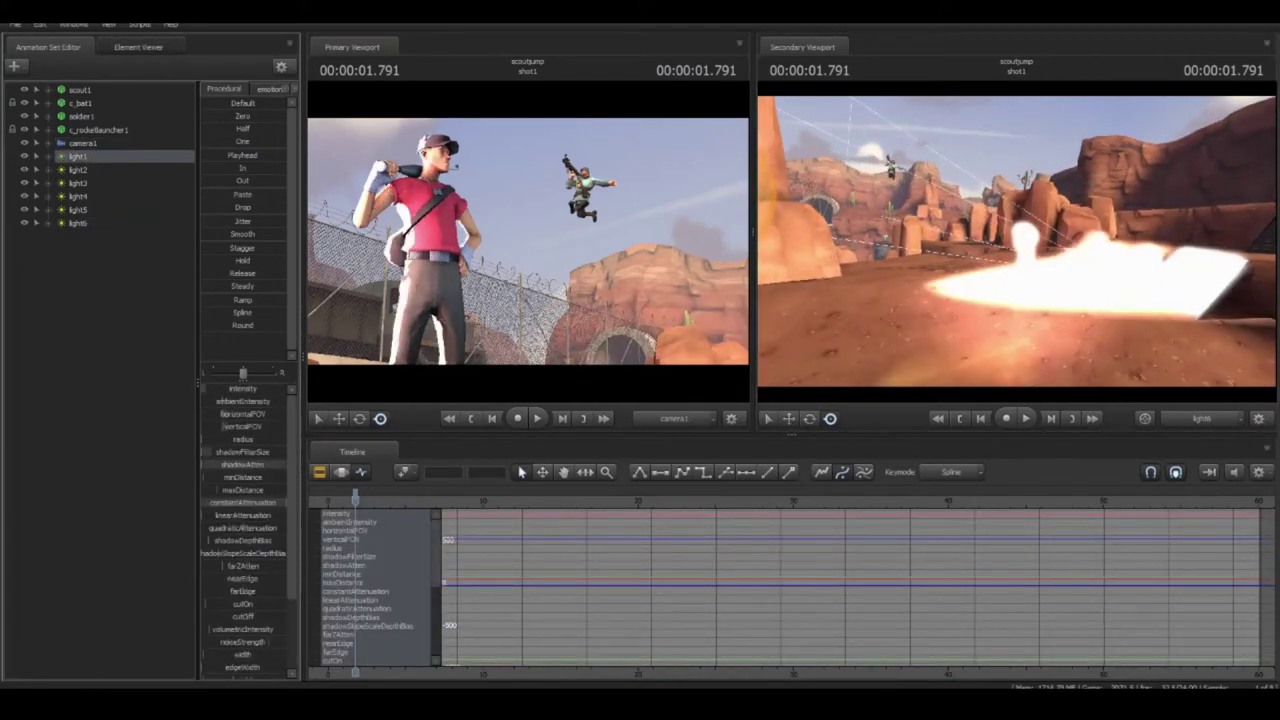
click(78, 223)
click(320, 472)
click(361, 472)
click(78, 157)
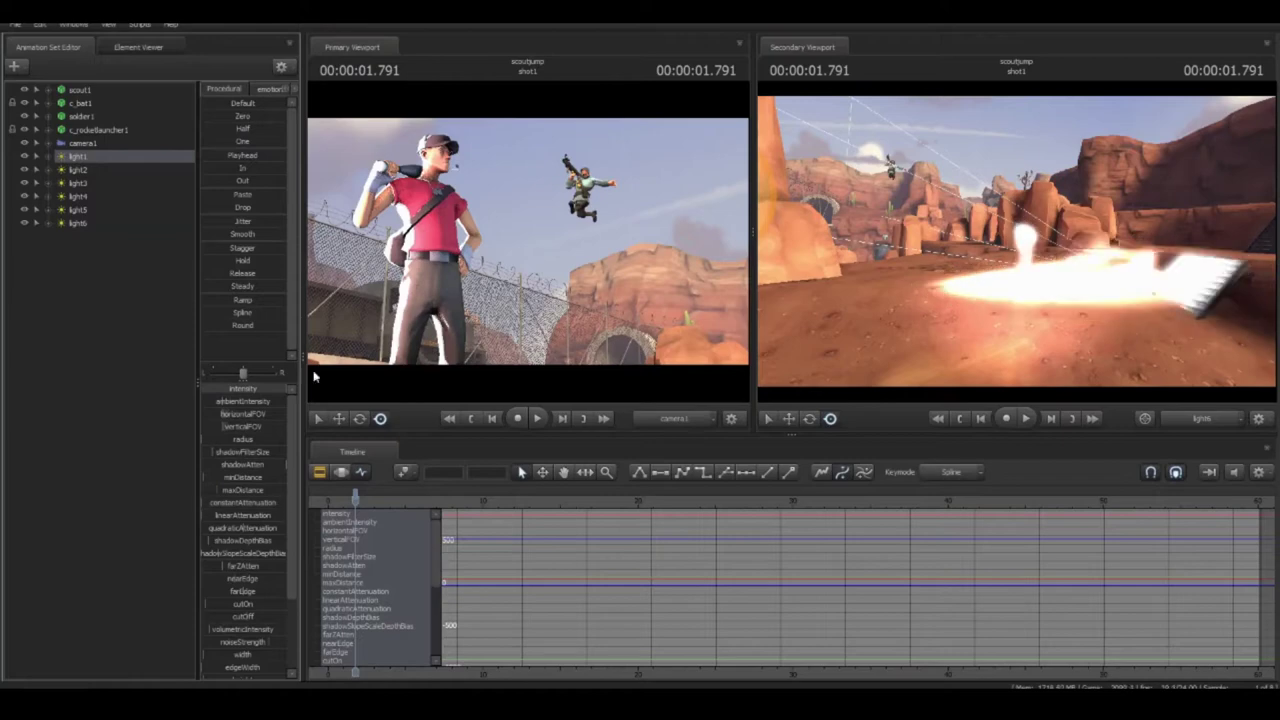
- Re-aim light1 at the Scout and readjust the toneMapScale of camera1
drag(1070, 317, 1070, 317)
click(83, 143)
right_click(252, 430)
click(264, 436)
click(320, 473)
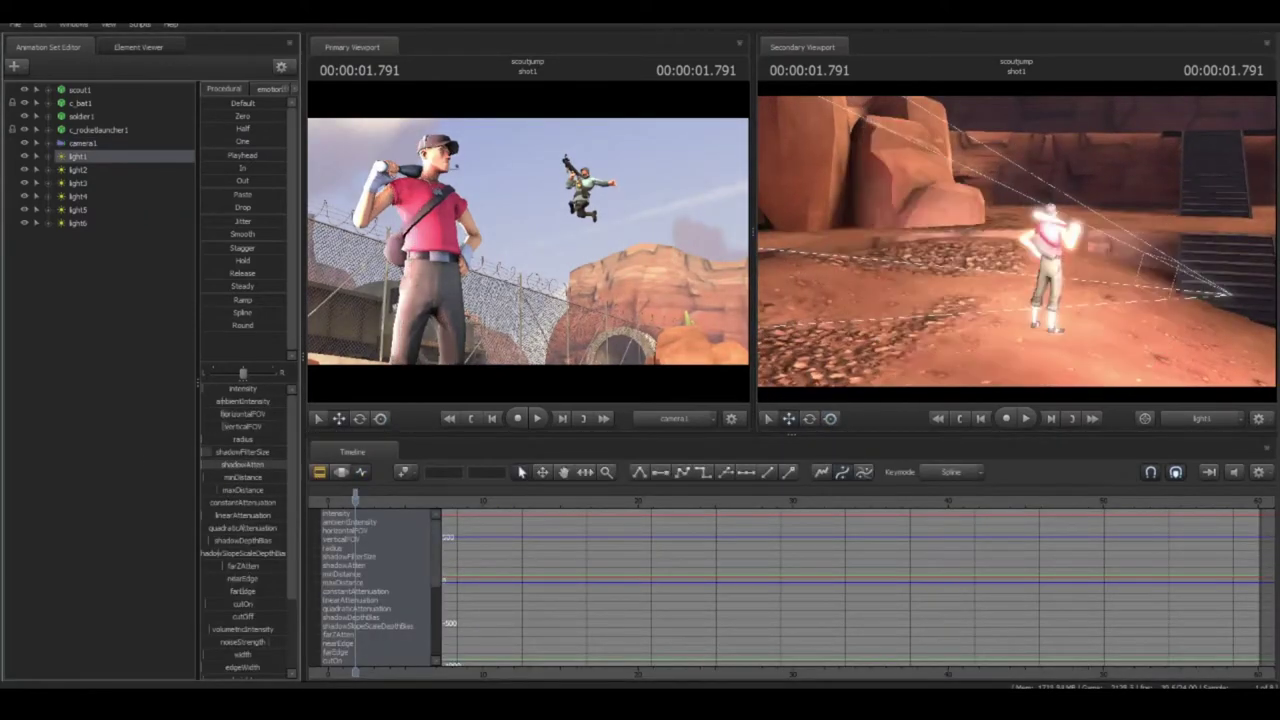
- Add three more lights around the Scout, with the last one shining on his legs from below
click(320, 473)
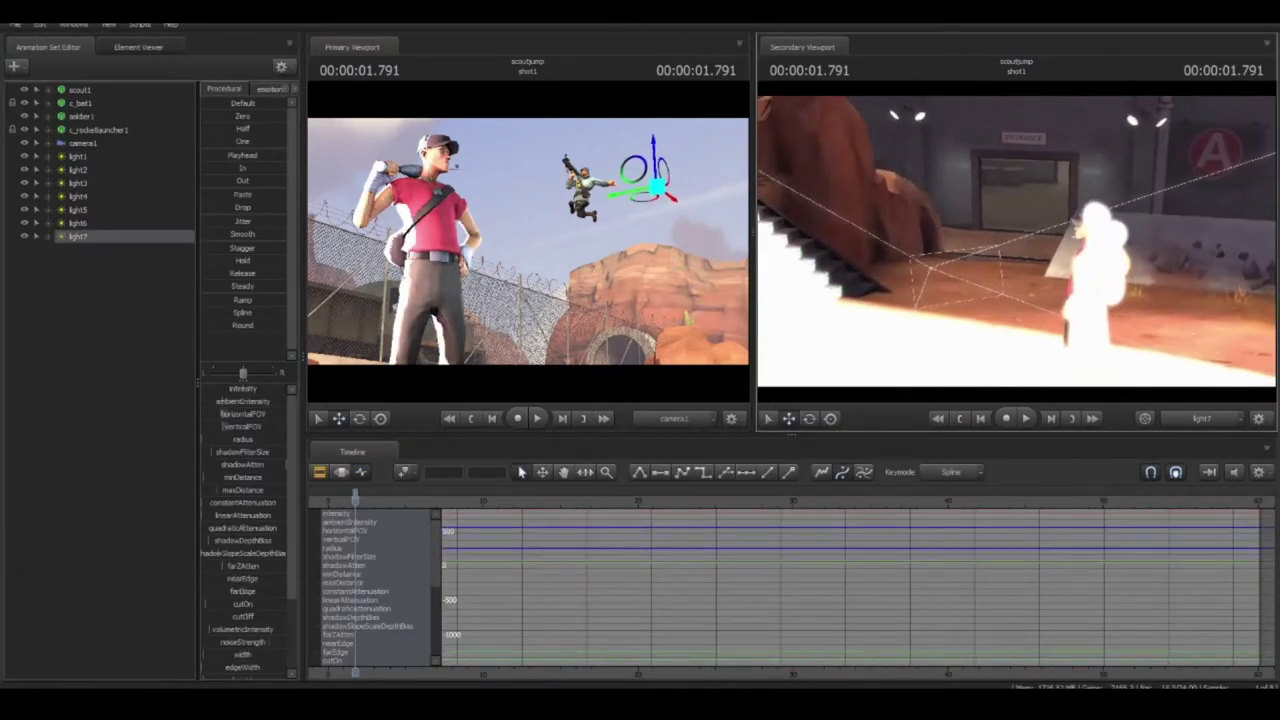
click(322, 472)
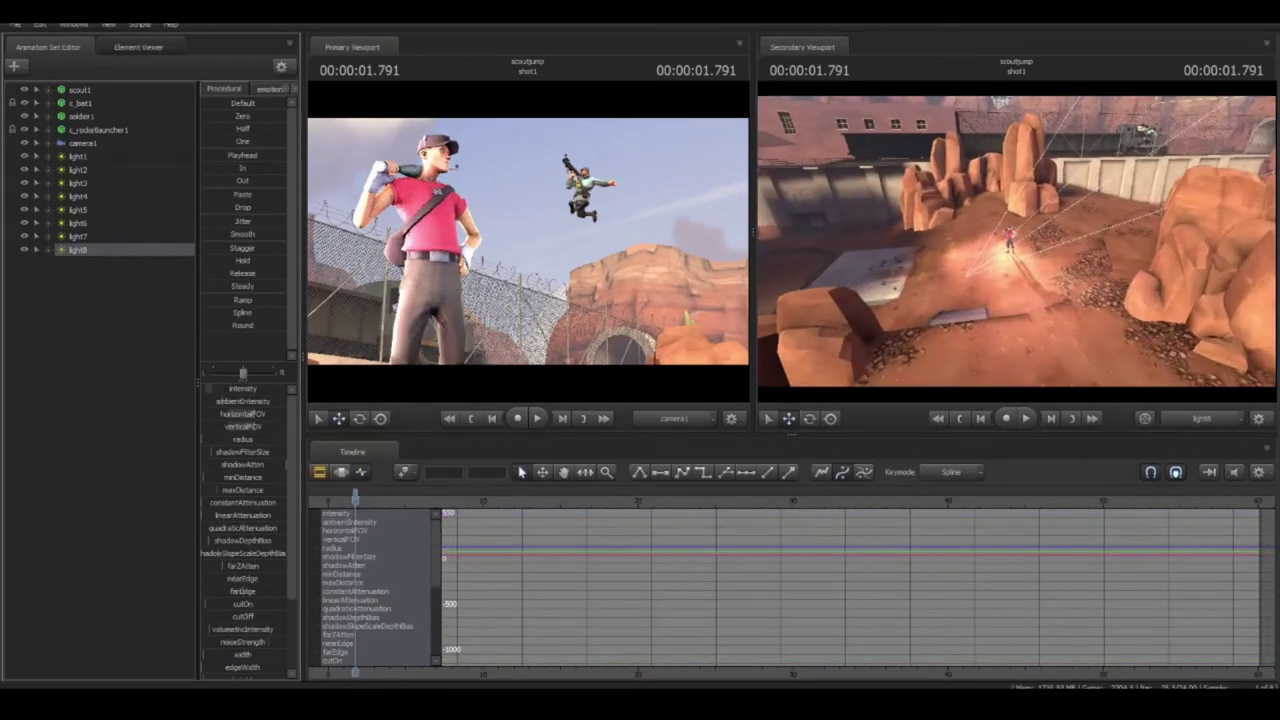
click(320, 472)
click(362, 473)
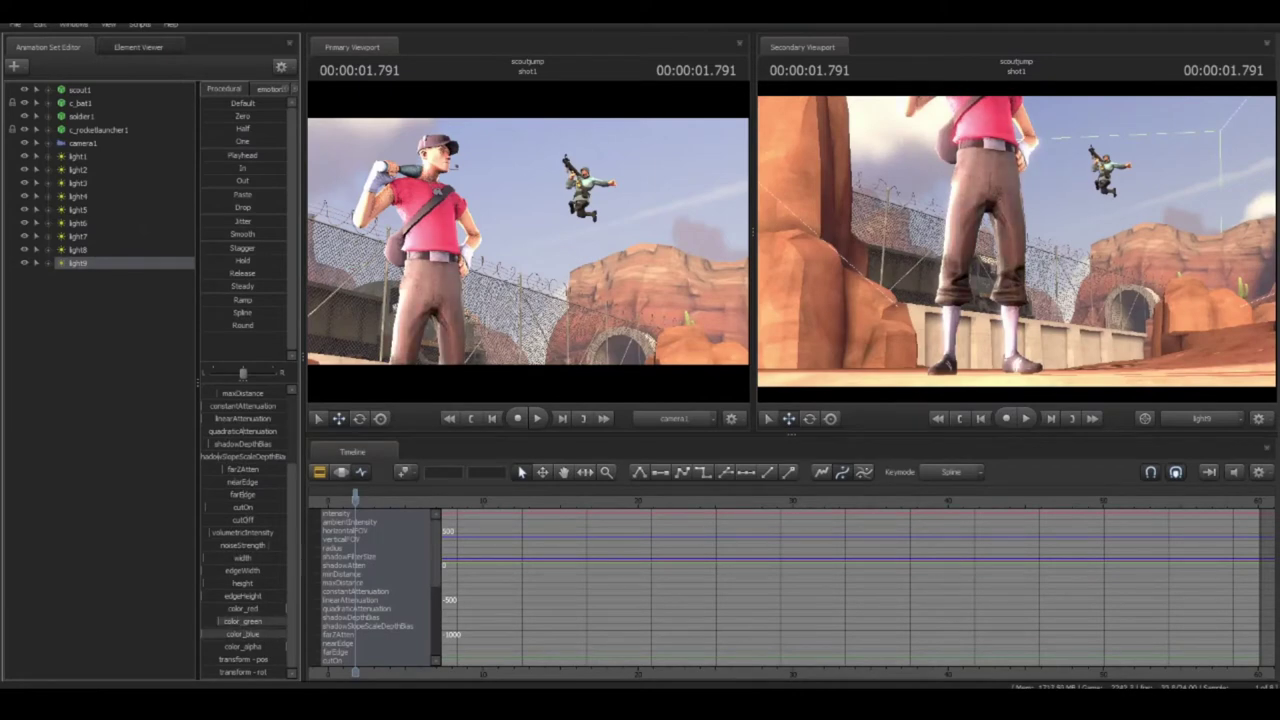
drag(1016, 241, 1000, 175)
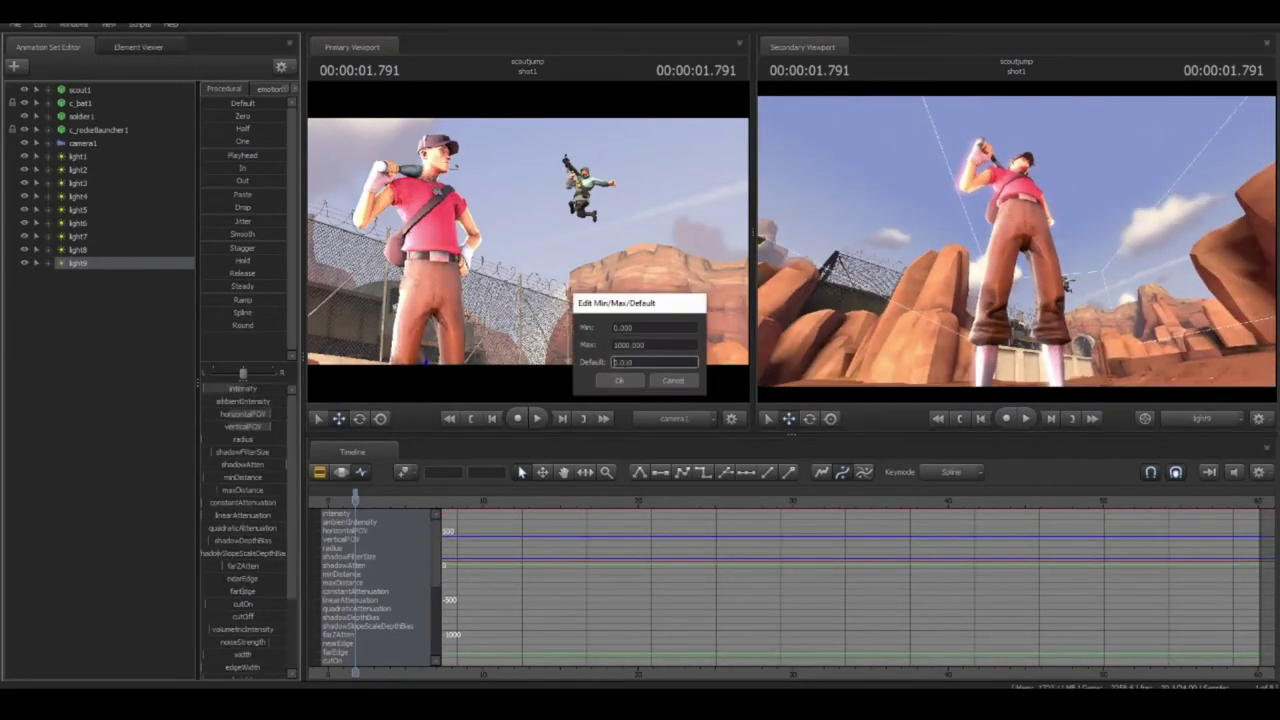
- Delete light9 and replace it with a new light aimed up at the Scout from below his feet
right_click(145, 264)
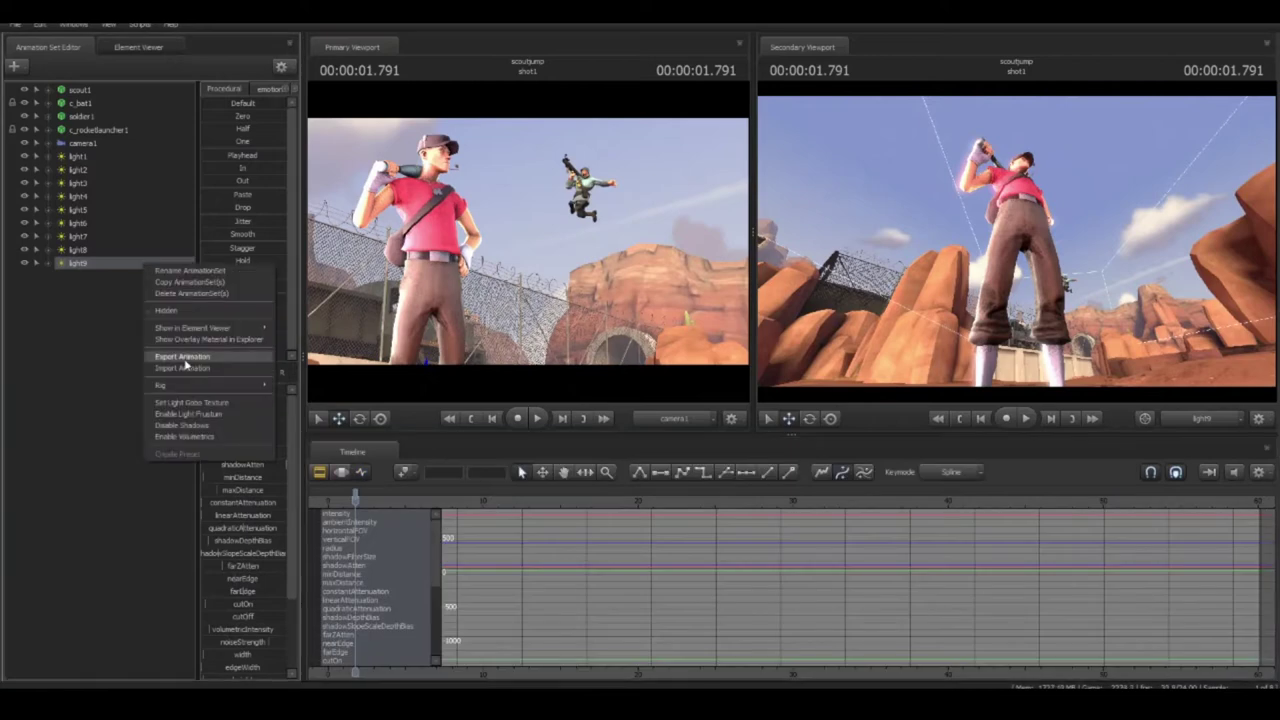
click(178, 295)
right_click(142, 290)
click(200, 309)
mouse_move(1016, 241)
mouse_down()
mouse_move(1016, 200)
mouse_move(1016, 220)
mouse_up()
click(320, 473)
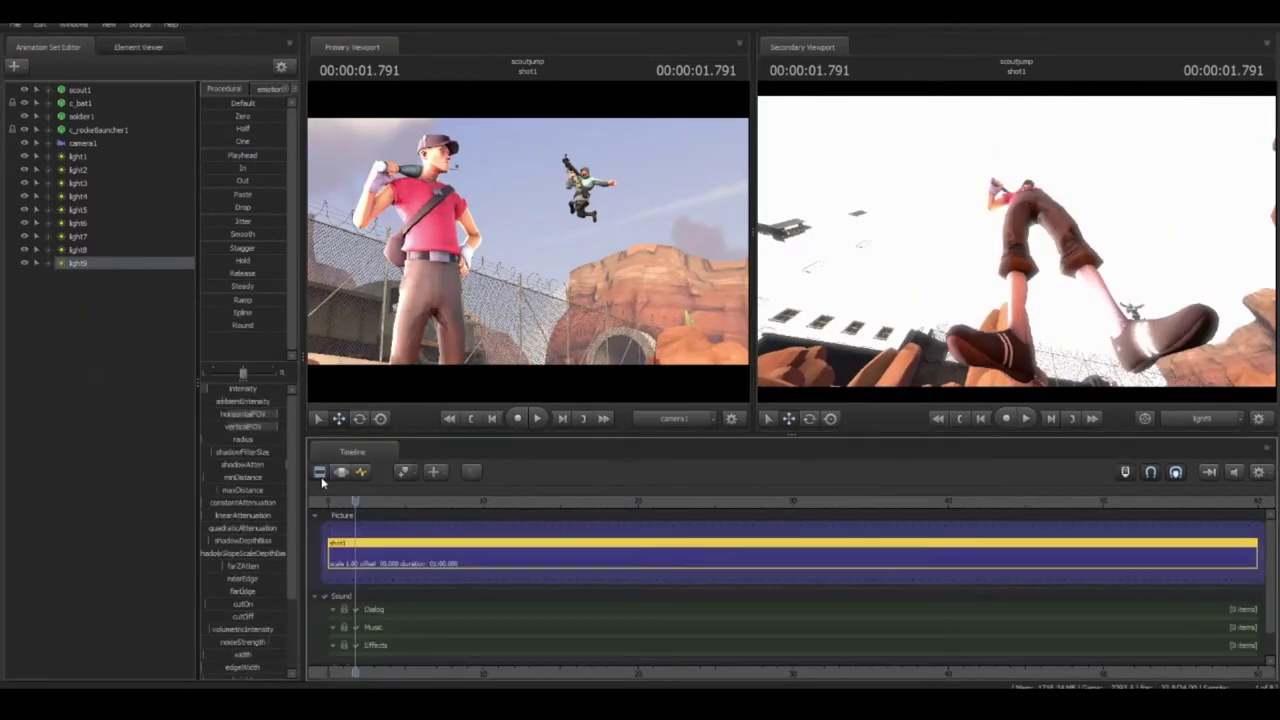
- Lower the toneMapScale of camera1 to darken the shot slightly
click(83, 143)
click(361, 472)
drag(240, 429, 228, 429)
click(321, 474)
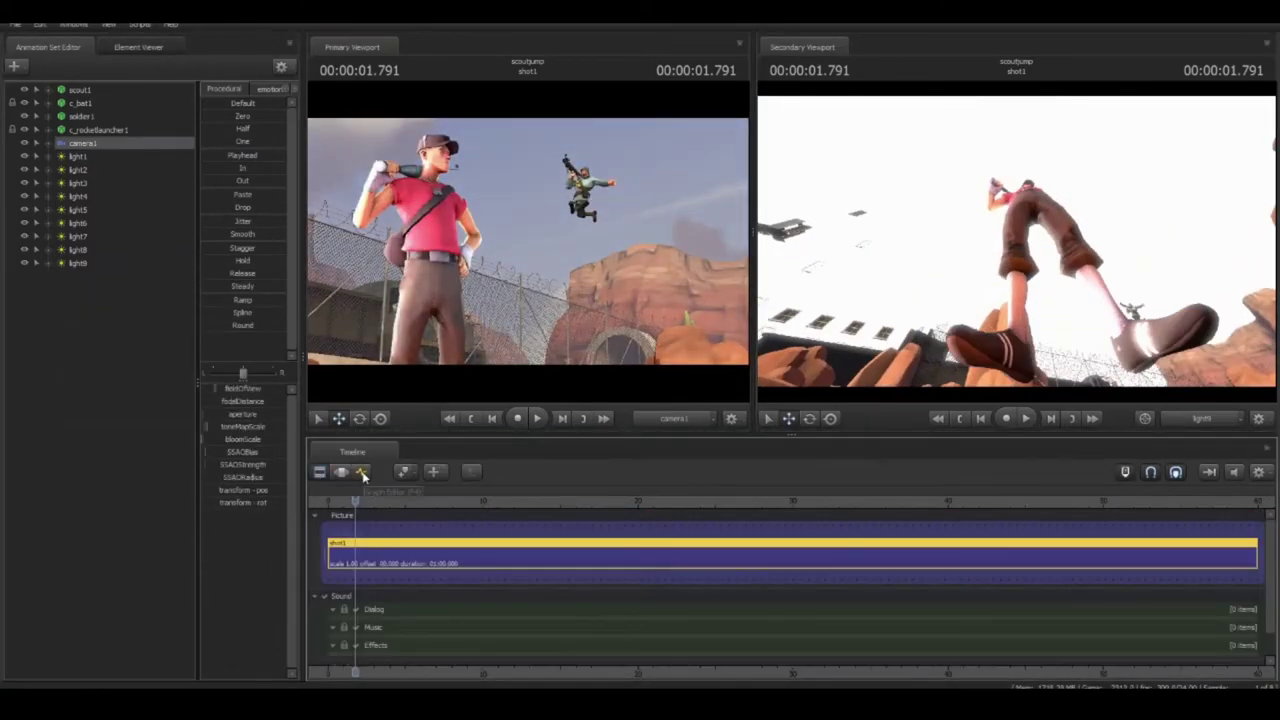
click(363, 476)
click(321, 473)
click(367, 473)
- Add another light aimed at the Scout, lower its intensity and reduce its green colour value
click(15, 67)
click(160, 100)
drag(80, 277, 1016, 260)
right_click(283, 392)
drag(275, 389, 230, 389)
drag(1016, 241, 1016, 220)
scroll(278, 450, down, 5)
drag(280, 622, 225, 622)
mouse_move(1016, 241)
mouse_down()
mouse_move(1000, 241)
mouse_move(1016, 255)
mouse_move(990, 241)
mouse_move(980, 250)
mouse_move(1000, 241)
mouse_up()
scroll(275, 450, up, 5)
scroll(275, 450, down, 5)
scroll(275, 450, up, 5)
- Add three more lights close to the Scout's raised arm and side
right_click(124, 308)
click(150, 331)
right_click(127, 290)
drag(80, 290, 1016, 241)
drag(1016, 241, 995, 215)
right_click(173, 290)
click(205, 306)
click(320, 472)
click(361, 472)
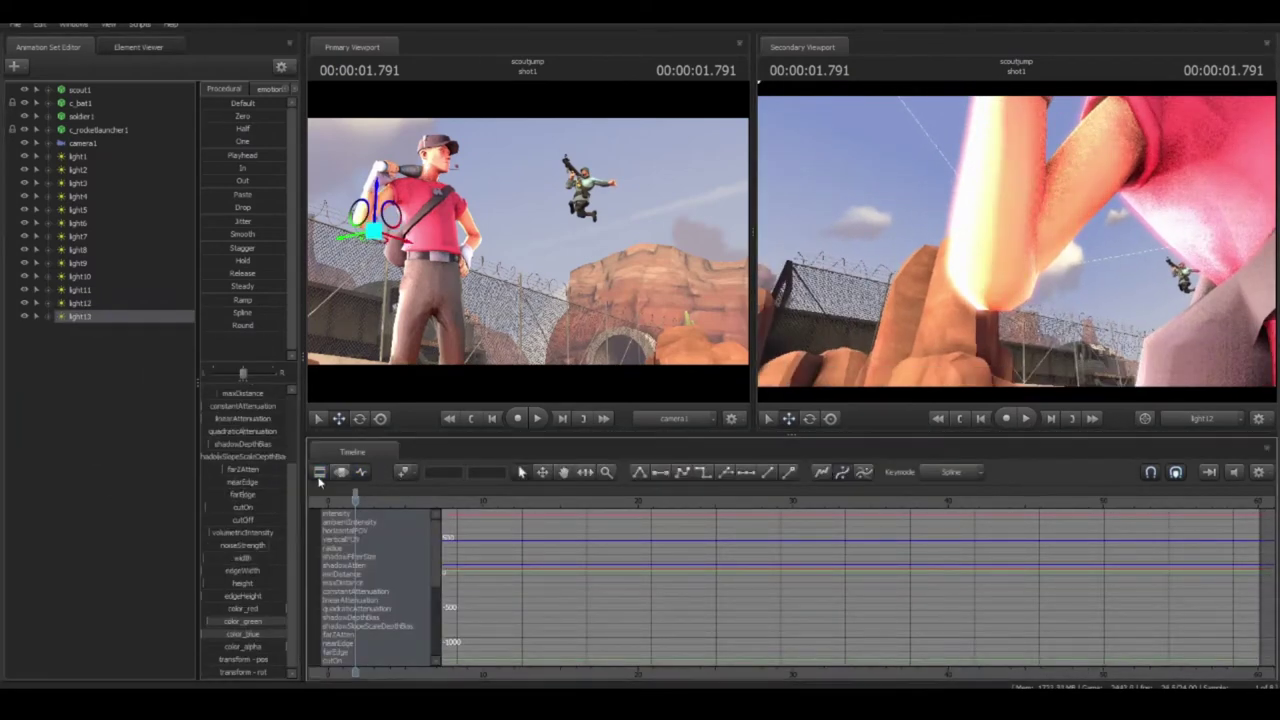
- Add three further lights around the Scout's head and chest to brighten his face
click(320, 472)
click(361, 472)
right_click(96, 290)
click(205, 306)
click(90, 330)
click(320, 472)
click(361, 472)
right_click(90, 403)
click(180, 448)
drag(291, 478, 290, 525)
click(320, 473)
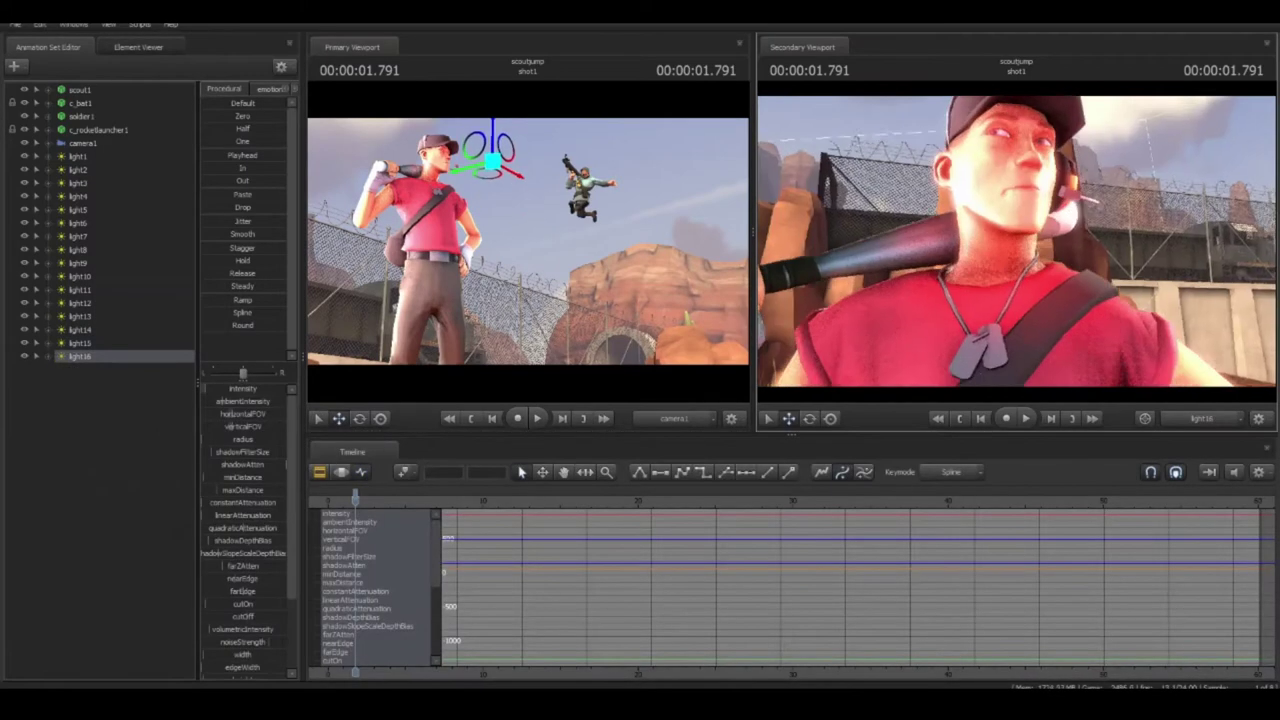
- Remove light16 and bring up the Scout's face and eye controls
click(320, 472)
click(361, 472)
click(48, 90)
click(76, 104)
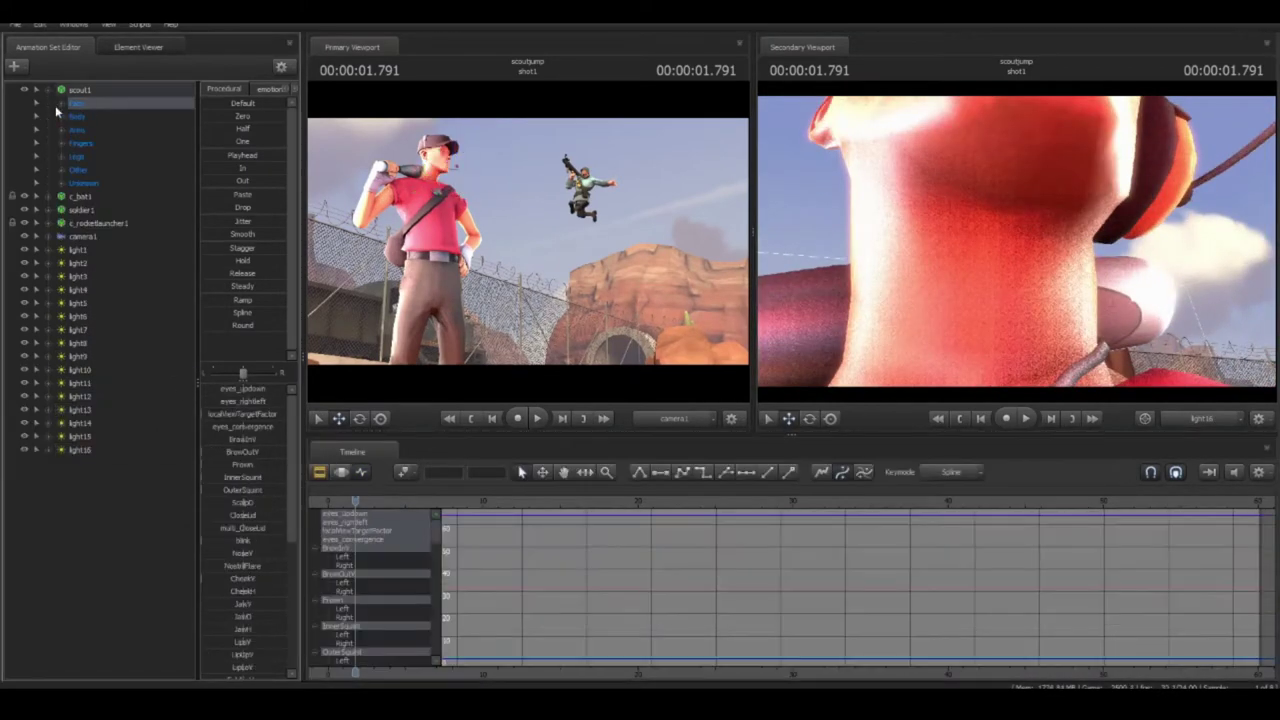
click(82, 302)
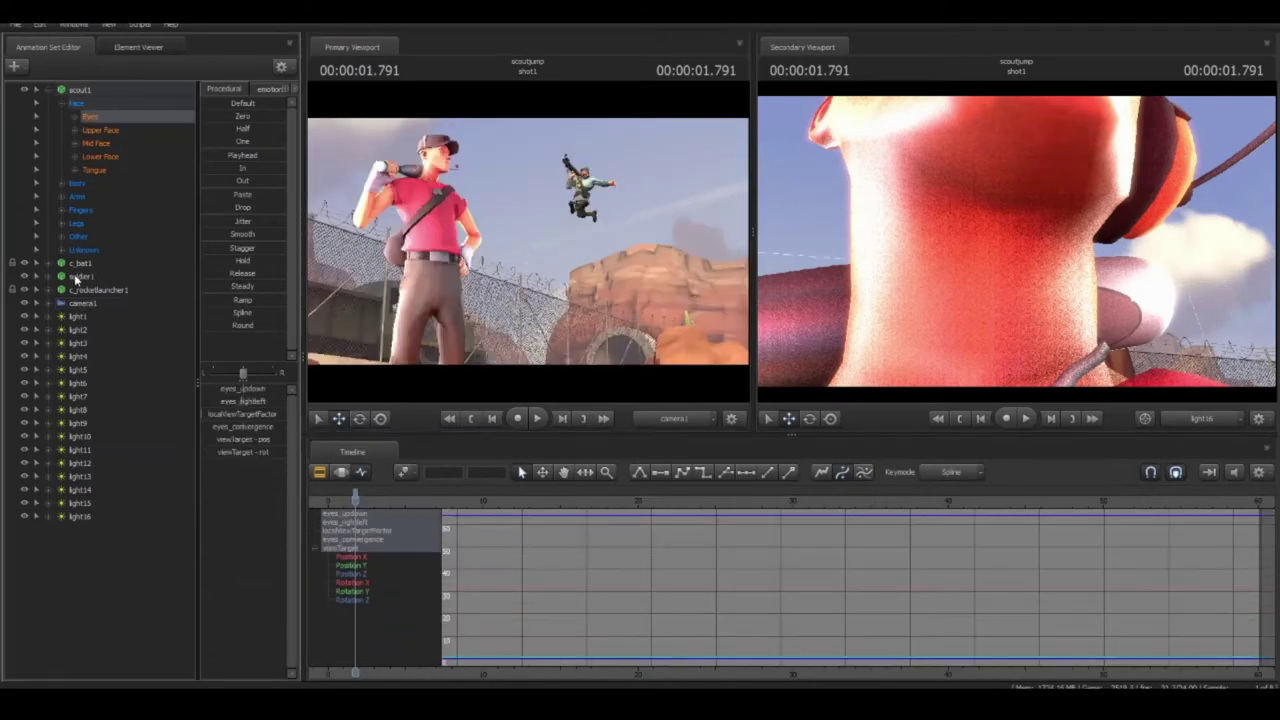
click(320, 472)
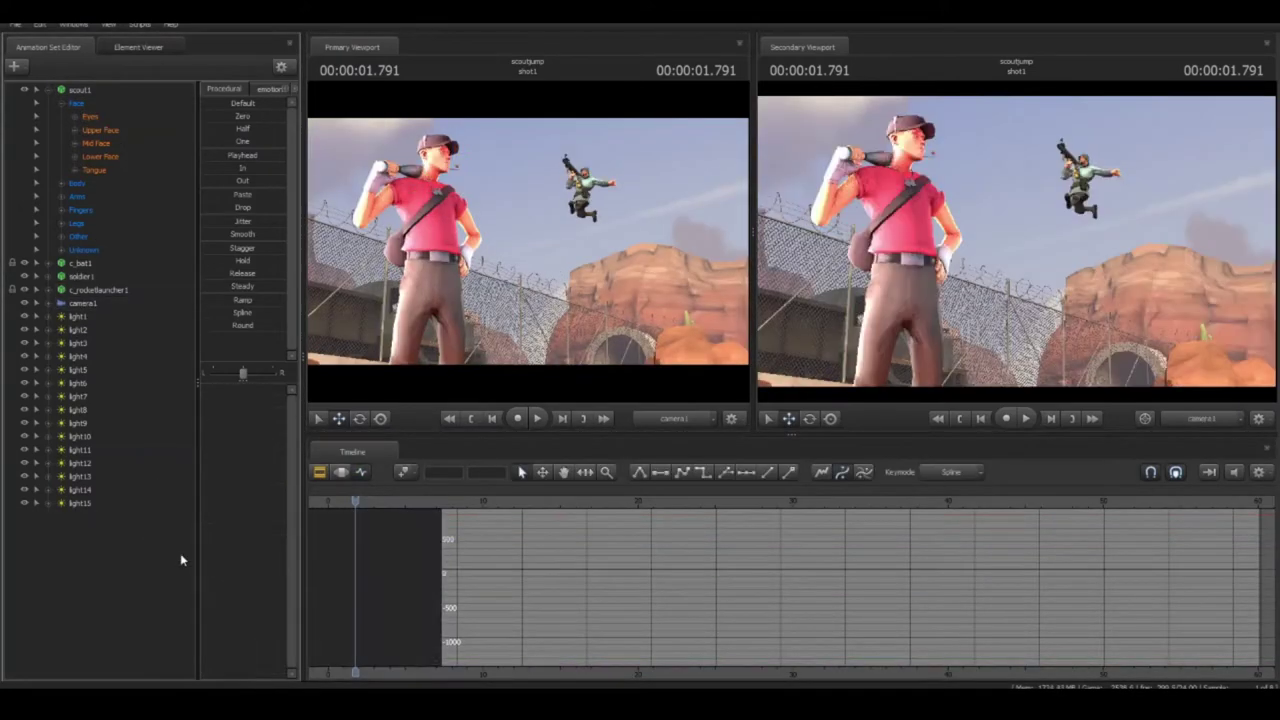
- Try adding another Scout model to the shot and look through its skin options
click(160, 437)
click(319, 472)
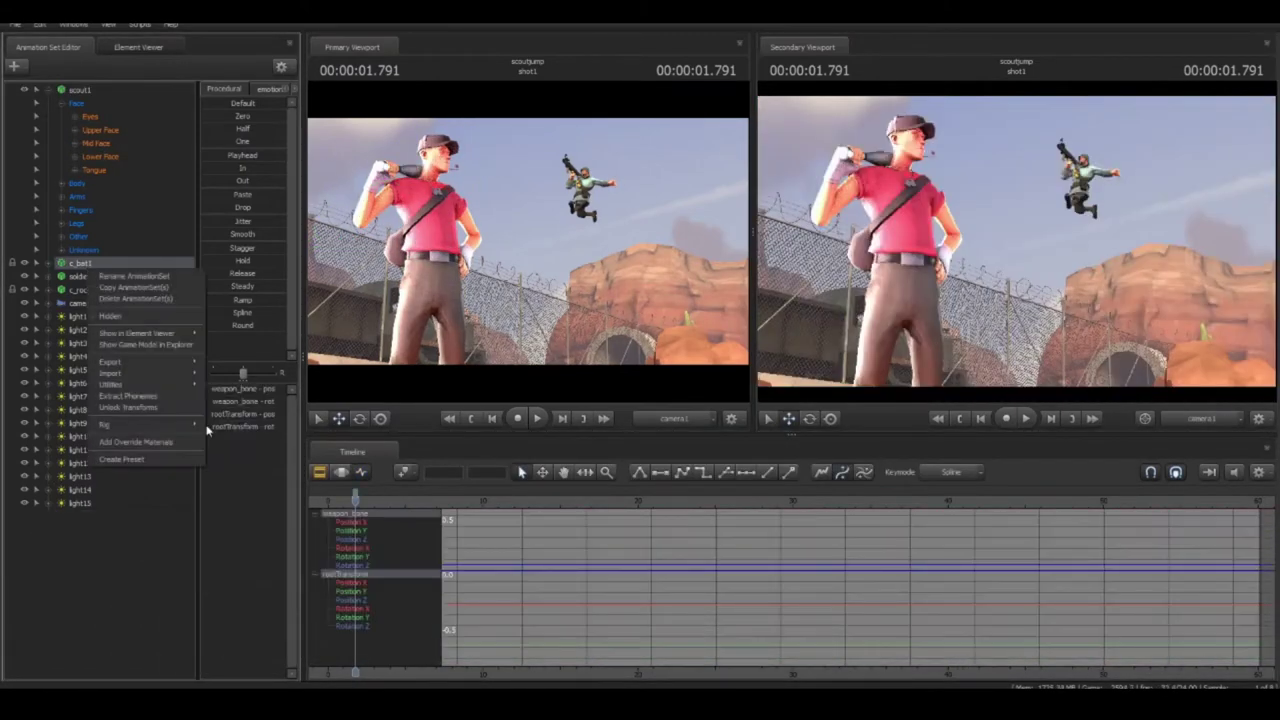
click(87, 385)
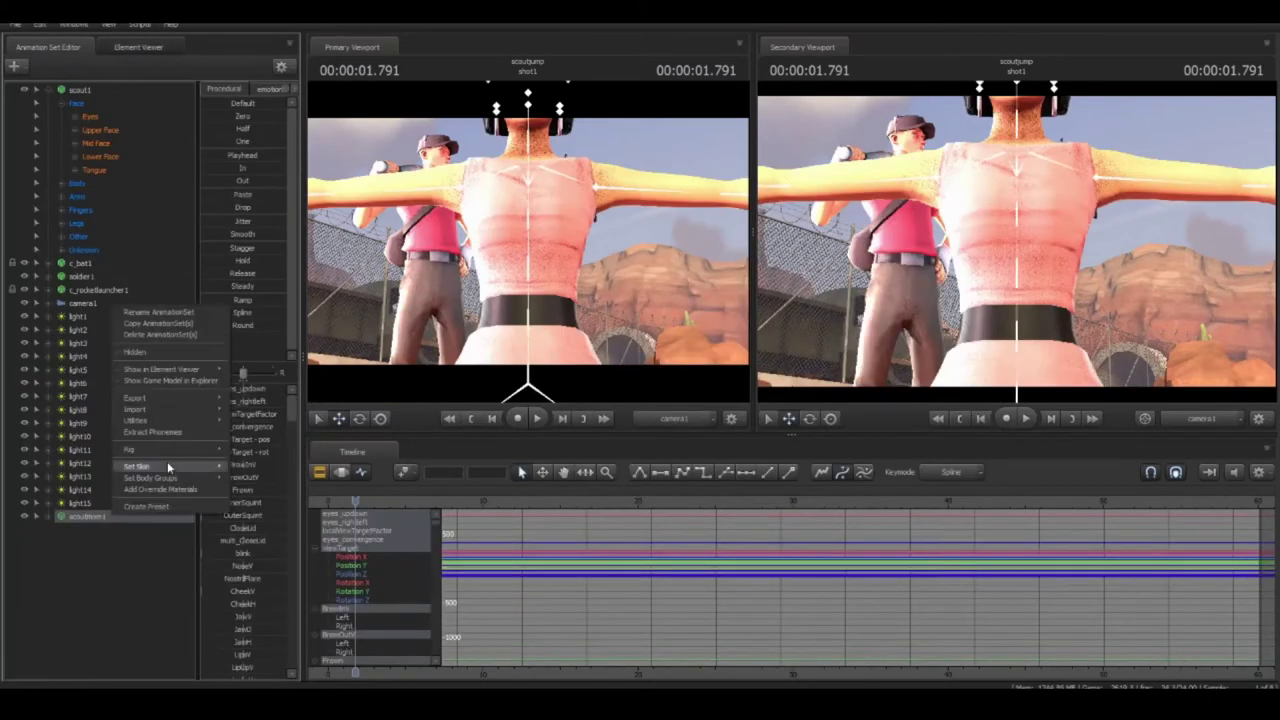
click(167, 461)
- Add two lights to the shot and position light17 over the ground area beyond the Scout
drag(80, 517, 960, 220)
click(319, 473)
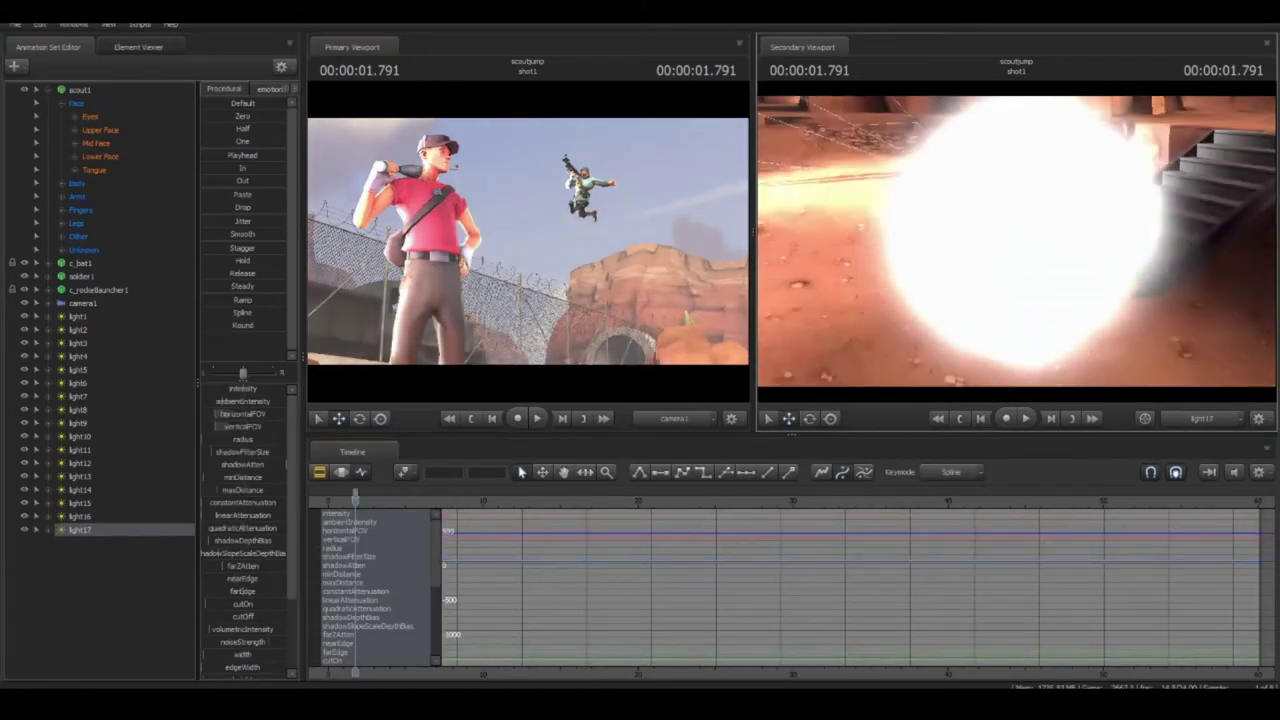
mouse_move(1016, 241)
mouse_down()
mouse_move(1010, 275)
mouse_move(1016, 235)
mouse_move(1000, 230)
mouse_move(1035, 230)
mouse_up()
click(319, 472)
click(361, 472)
- Adjust the volumetricIntensity of light17 to put a light haze into the shot
drag(292, 480, 292, 522)
mouse_move(207, 571)
mouse_down()
mouse_move(226, 571)
mouse_move(209, 571)
mouse_up()
key(F2)
key(F4)
click(320, 472)
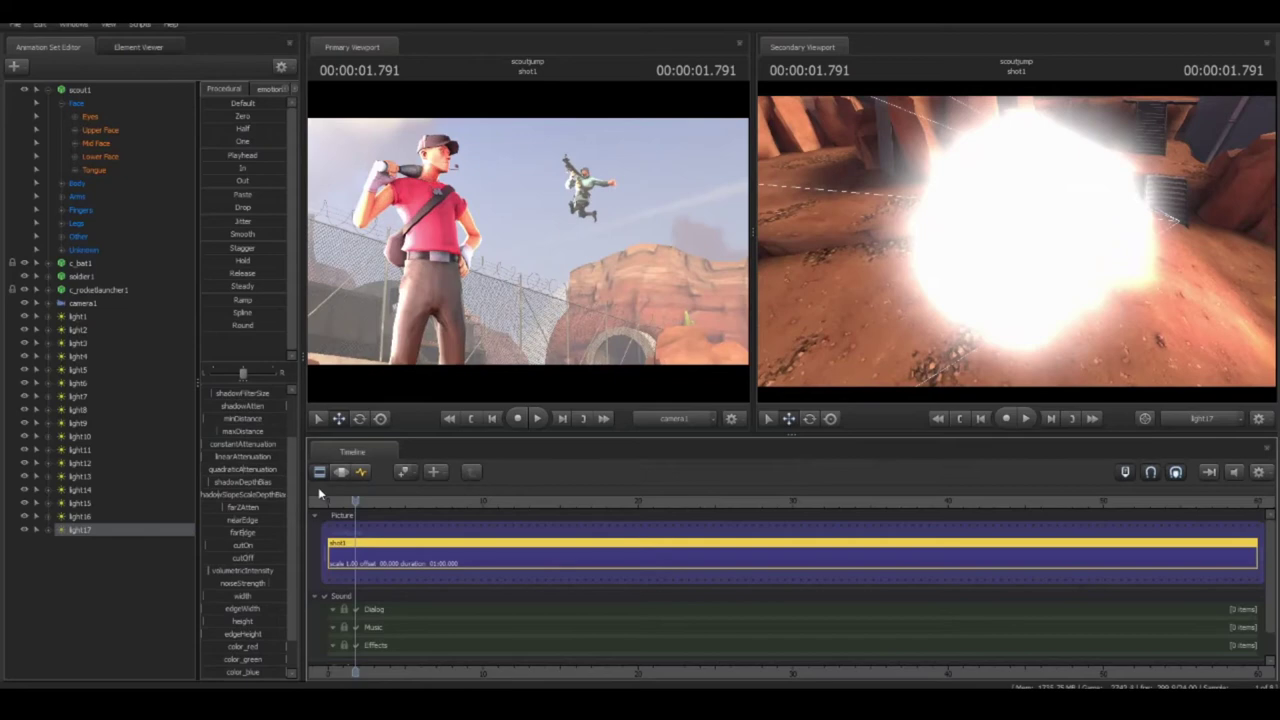
- Try reframing camera1 closer on the Scout and undo the camera move
click(361, 472)
click(90, 117)
click(83, 303)
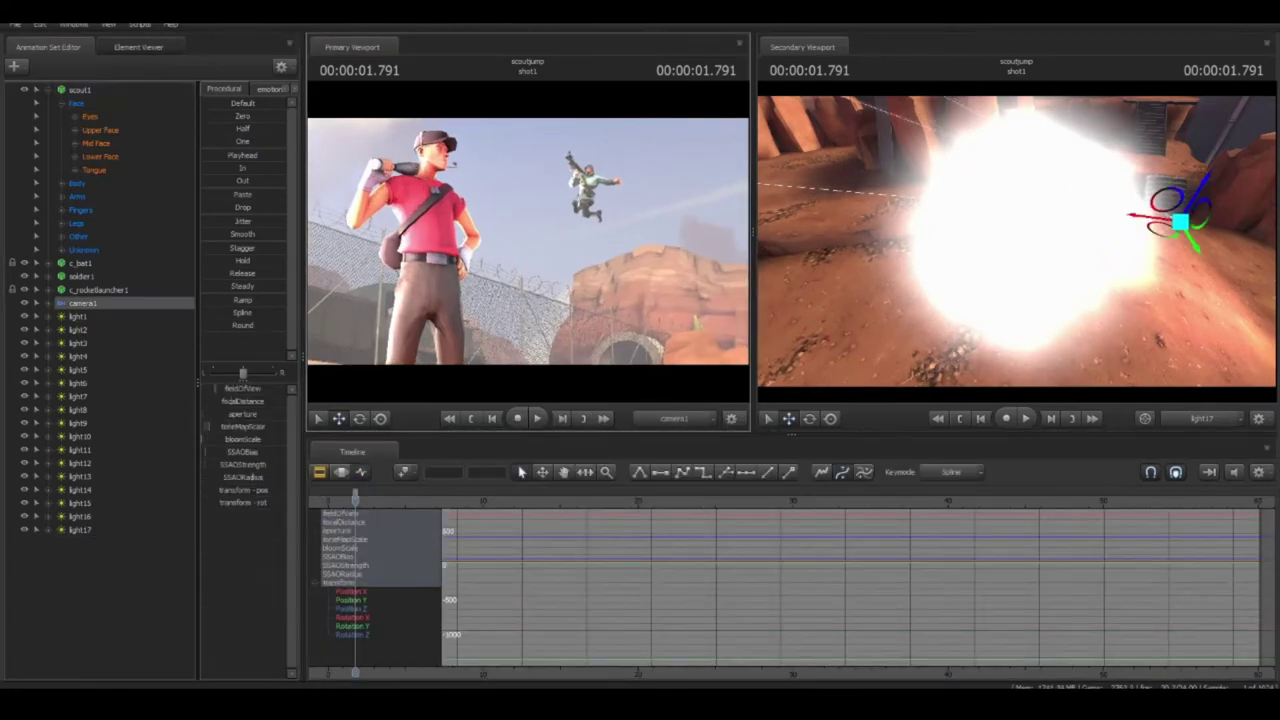
click(90, 117)
click(83, 303)
drag(528, 260, 585, 322)
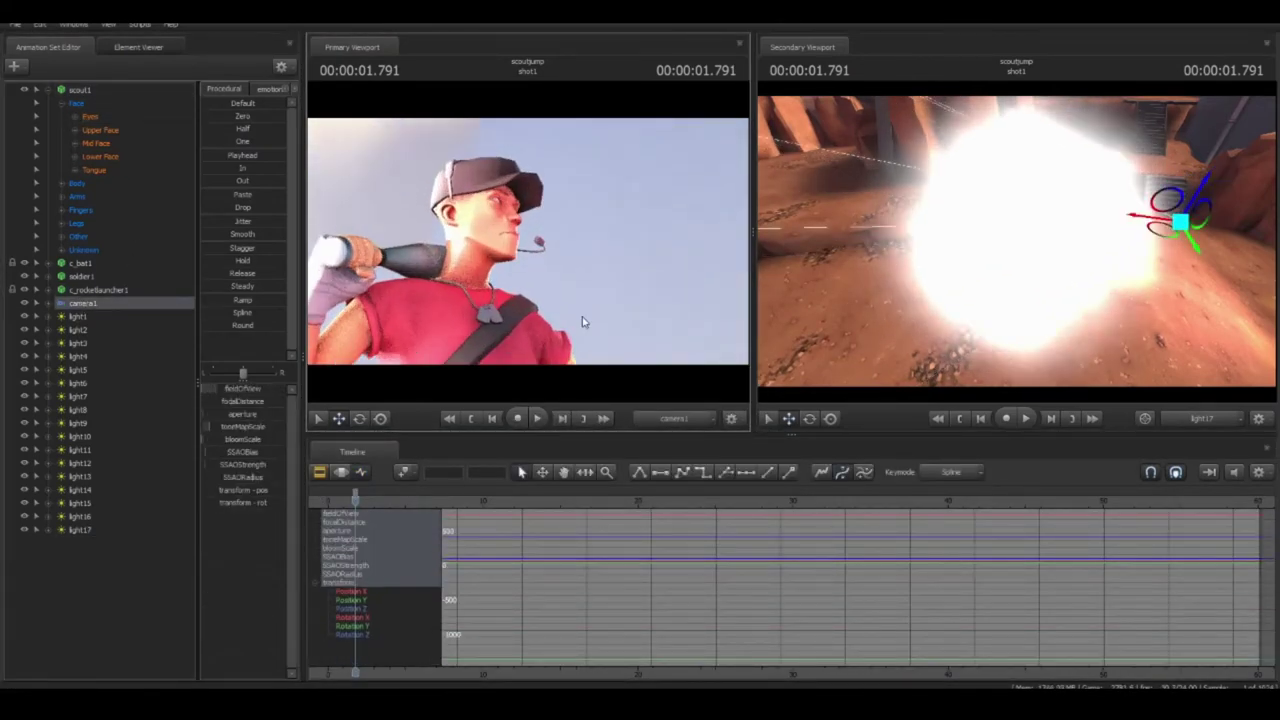
click(320, 475)
key(ctrl+z)
click(364, 477)
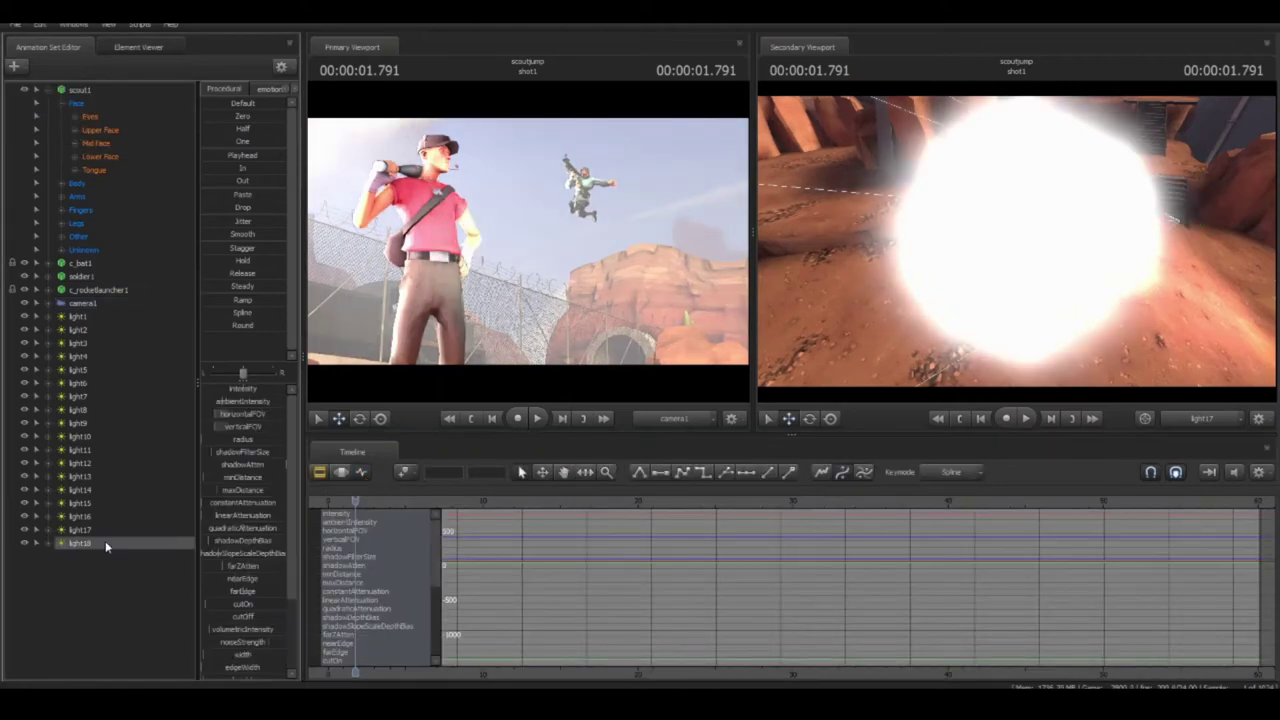
- Aim light18 at the canyon rocks, widen its horizontal and vertical FOV and raise its maxDistance
drag(106, 543, 1060, 215)
drag(232, 414, 265, 414)
drag(232, 427, 265, 427)
drag(215, 490, 284, 490)
drag(1017, 241, 1040, 255)
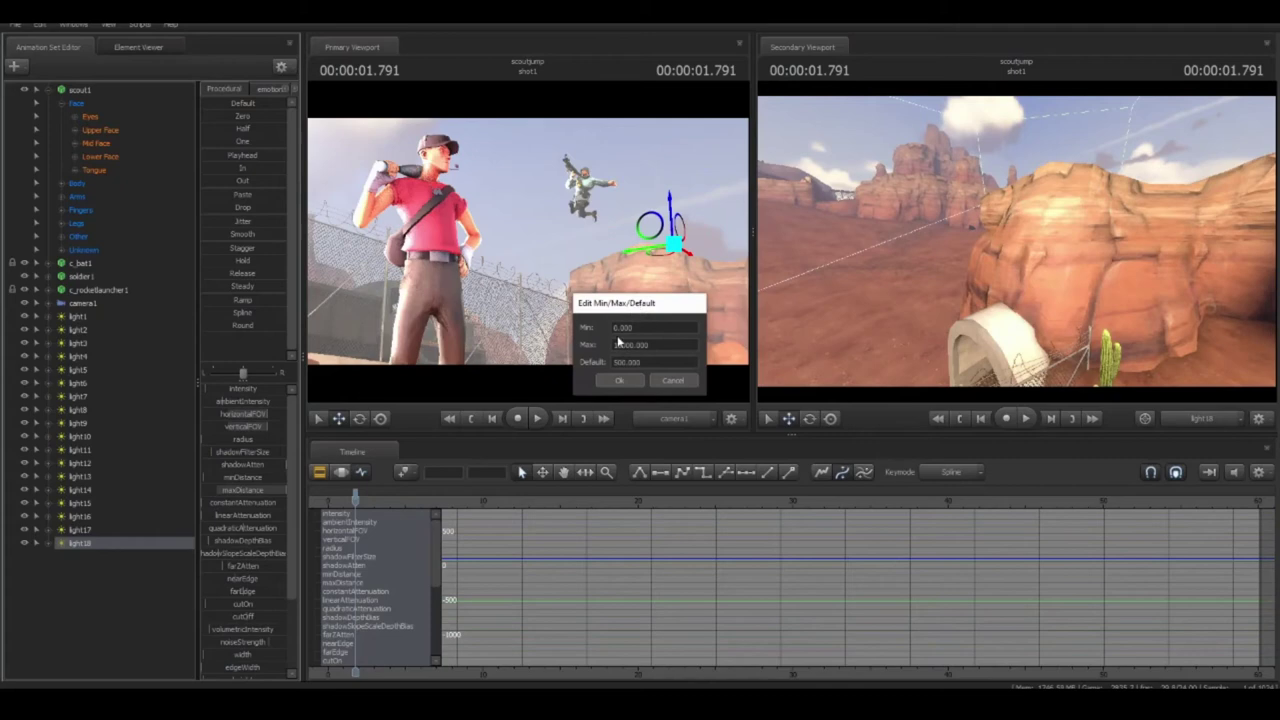
drag(900, 362, 1030, 241)
- Add another light and aim it at the rock formation behind the Soldier
right_click(112, 606)
click(170, 497)
drag(80, 556, 1017, 241)
drag(1017, 241, 1050, 241)
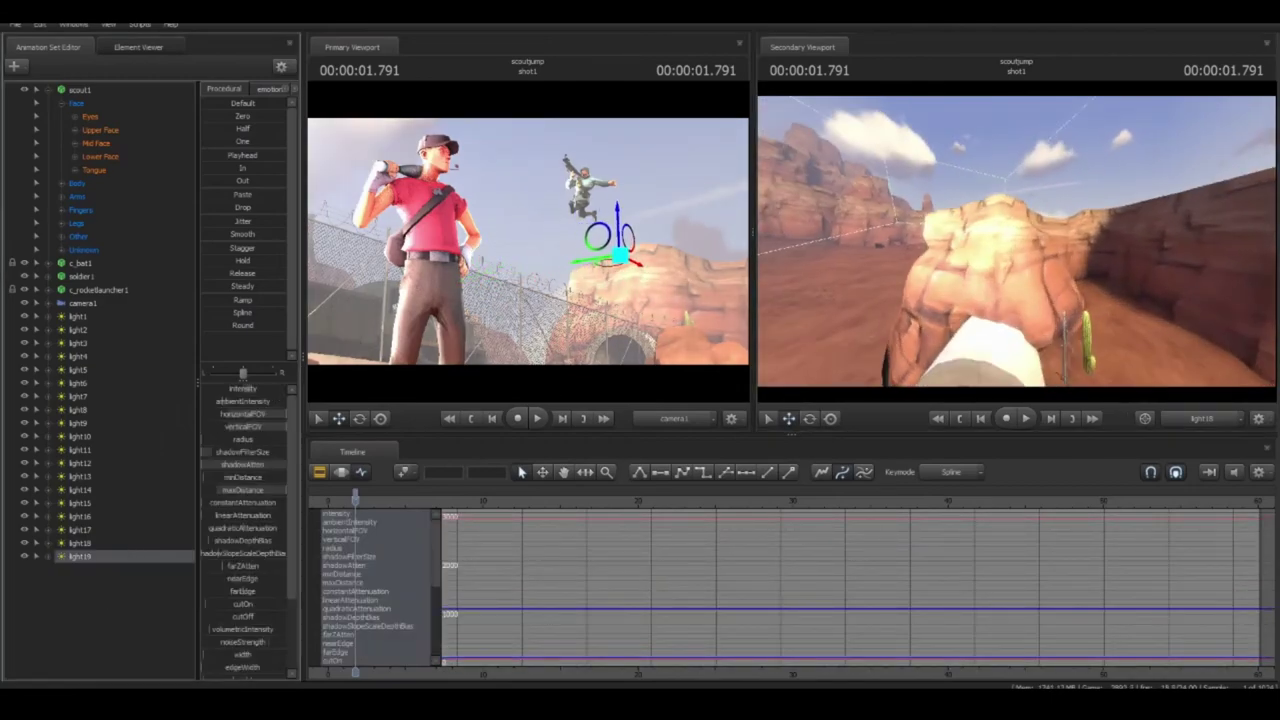
- Add one more light for the canyon background, set its options and aim it at the rocks
right_click(110, 590)
click(168, 497)
right_click(108, 571)
click(166, 537)
drag(80, 570, 1040, 250)
- Add a further light and aim it at the railway tunnel entrance and the rock above it
right_click(112, 603)
click(170, 497)
drag(110, 585, 1017, 241)
mouse_move(1017, 241)
mouse_down()
mouse_move(1035, 245)
mouse_move(1000, 243)
mouse_move(1040, 241)
mouse_move(1030, 250)
mouse_up()
click(320, 472)
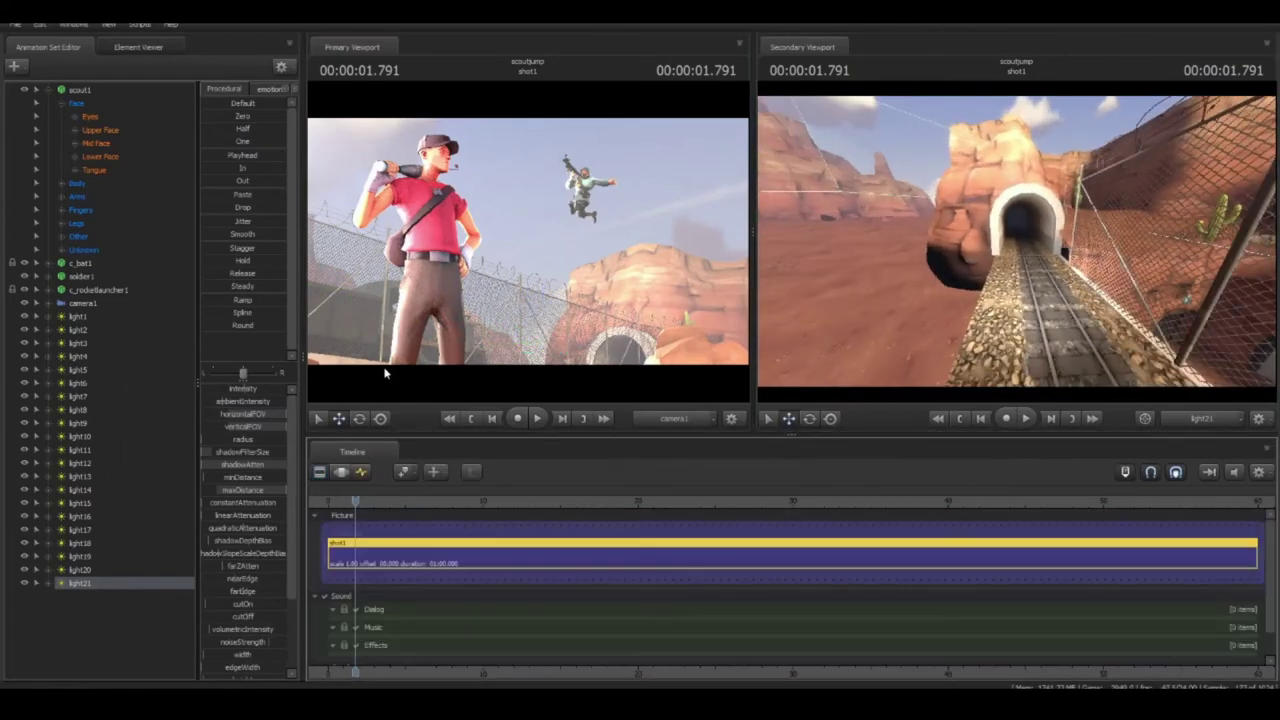
- Try nudging the framing of the shot through camera1
key(F4)
click(112, 304)
drag(551, 247, 520, 246)
drag(377, 317, 388, 310)
click(320, 472)
click(361, 472)
- Select light17 for a final check and export the finished shot as a poster image
click(100, 570)
click(100, 530)
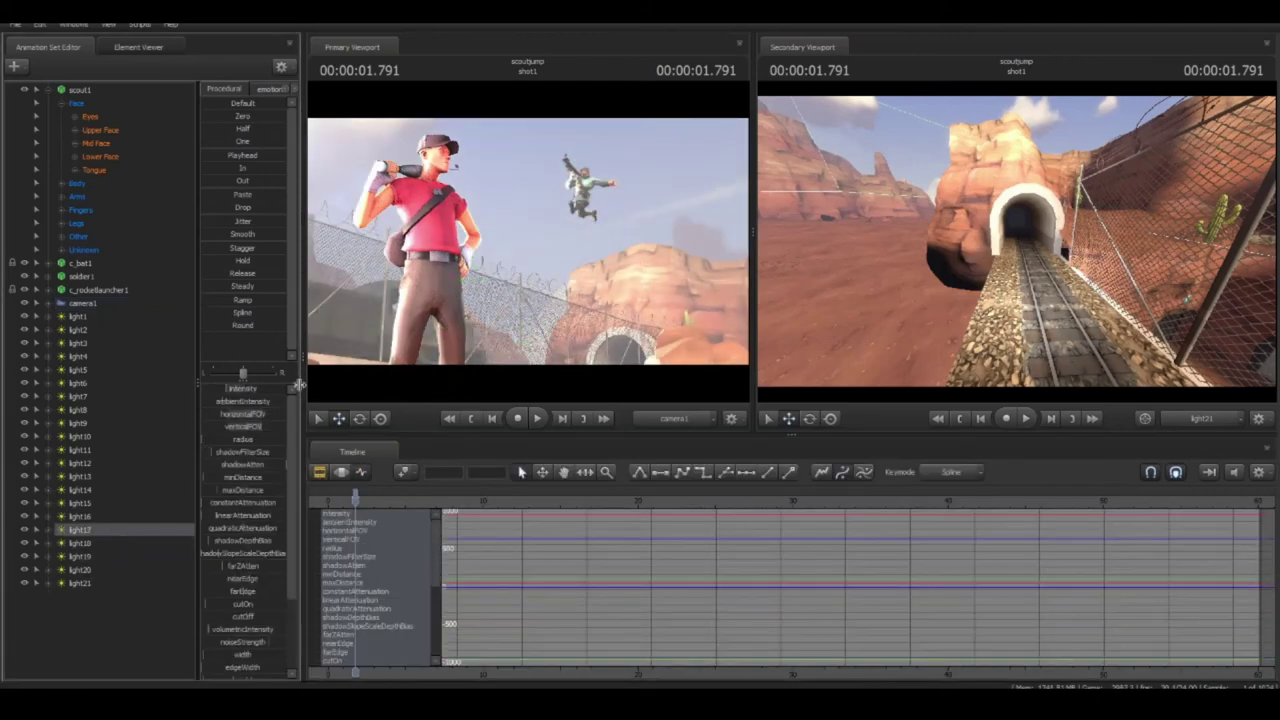
click(15, 24)
click(160, 163)
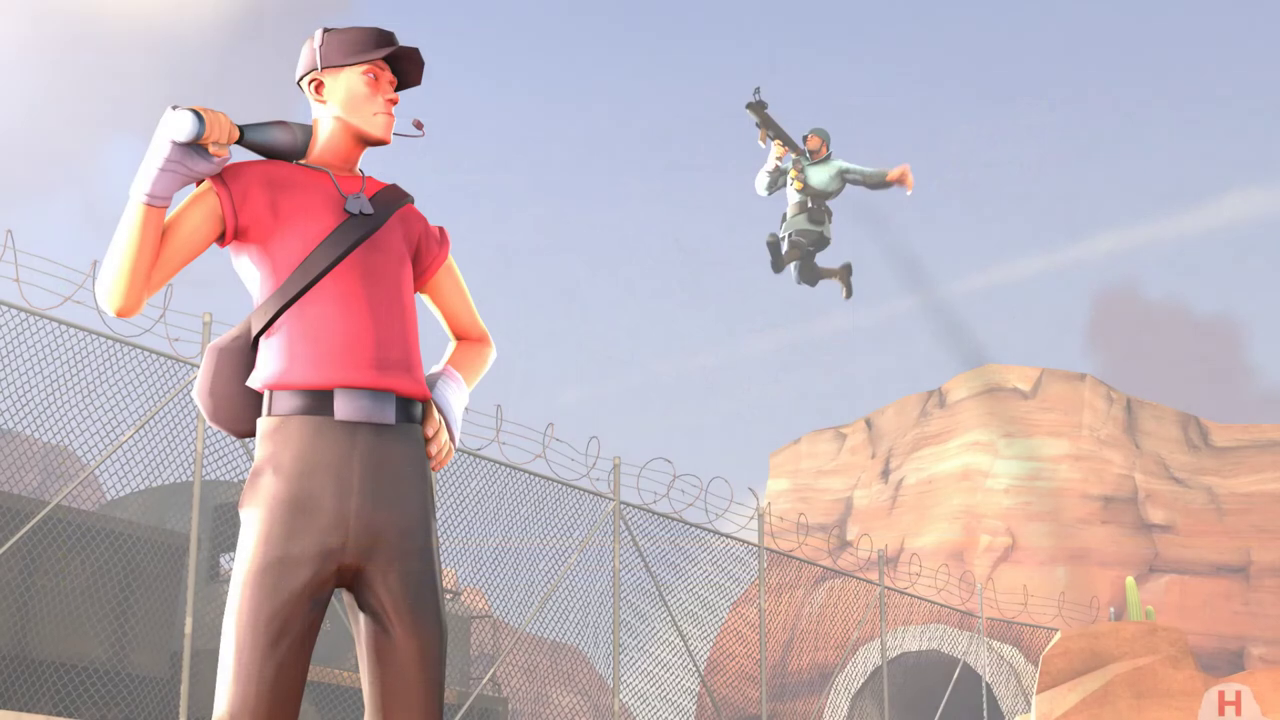